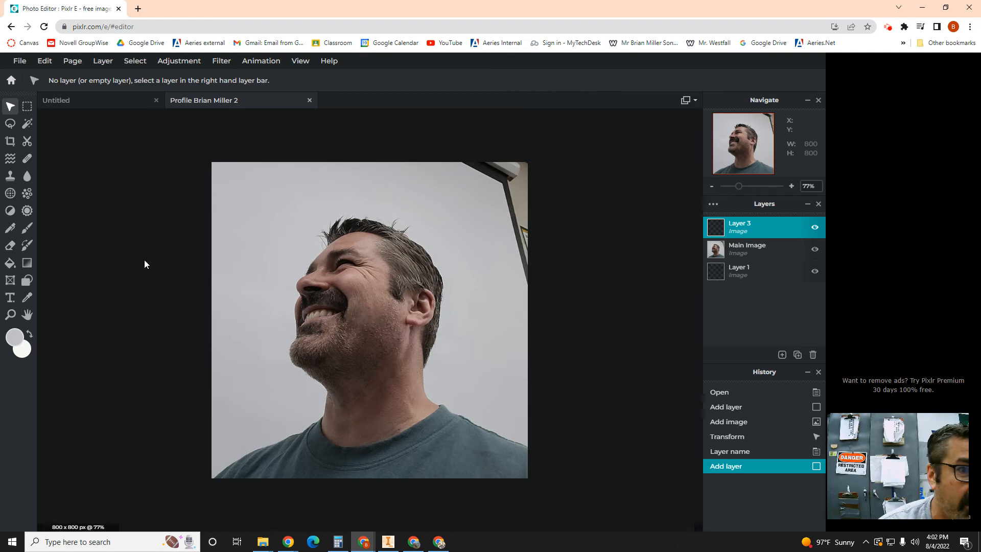
- Set up the Shape tool to draw a circle with a red fill
left_click(29, 282)
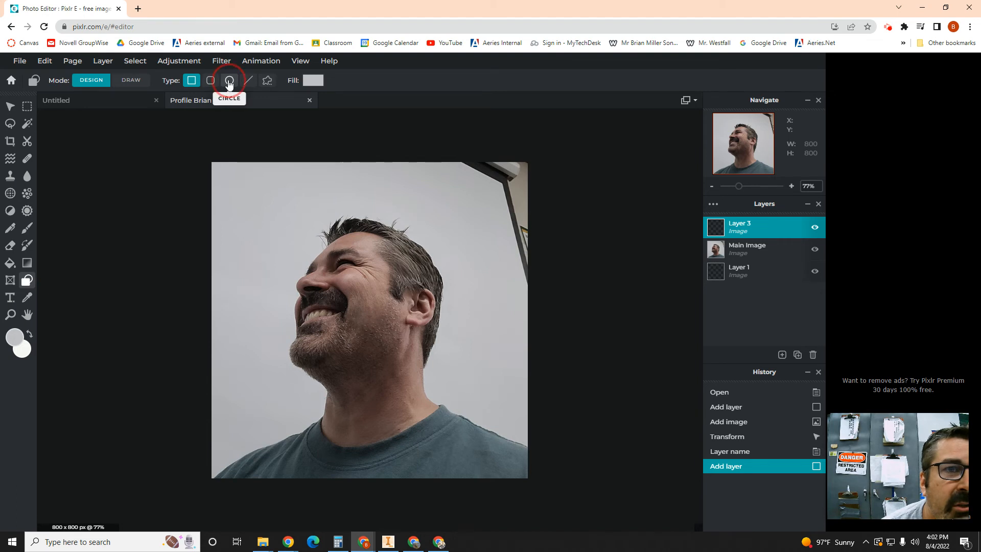
left_click(229, 82)
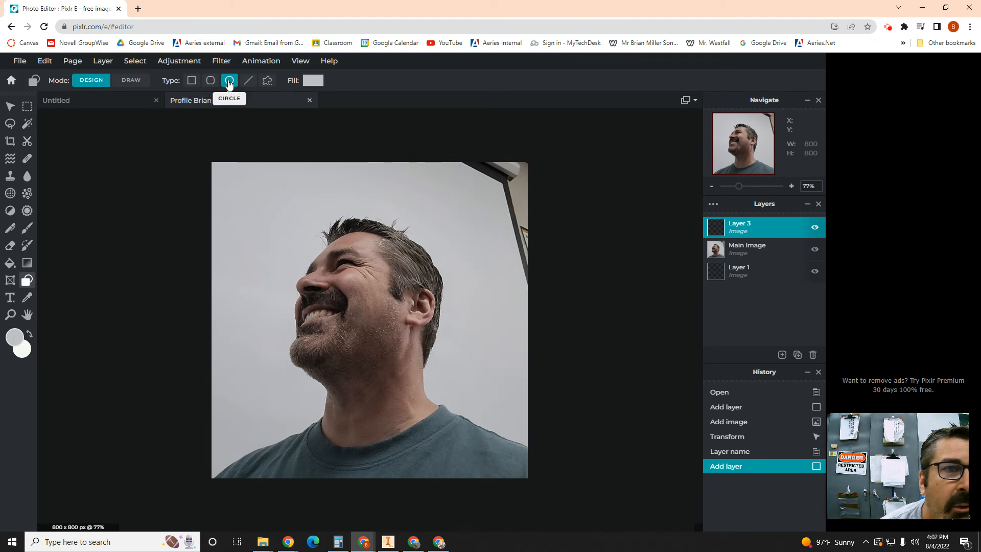
left_click(320, 81)
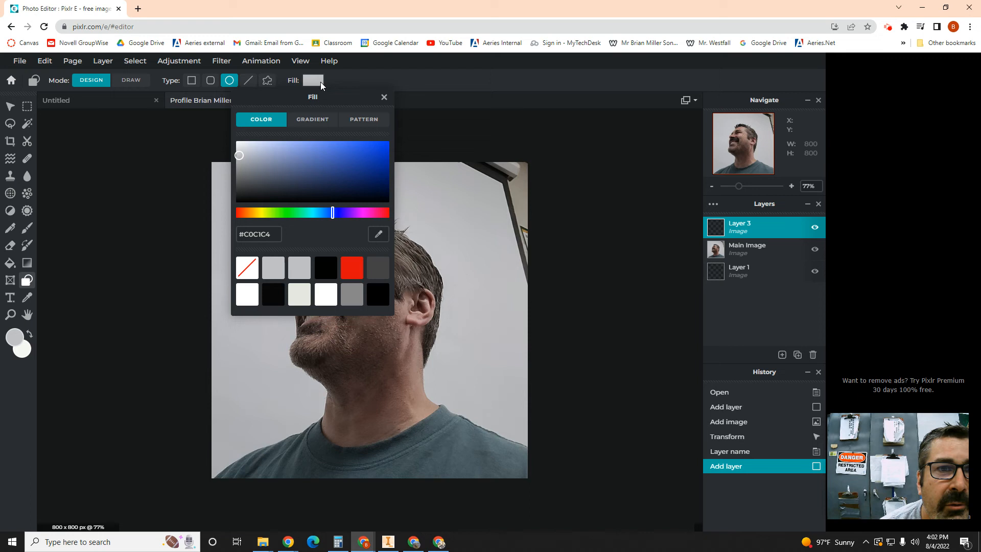
left_click(352, 269)
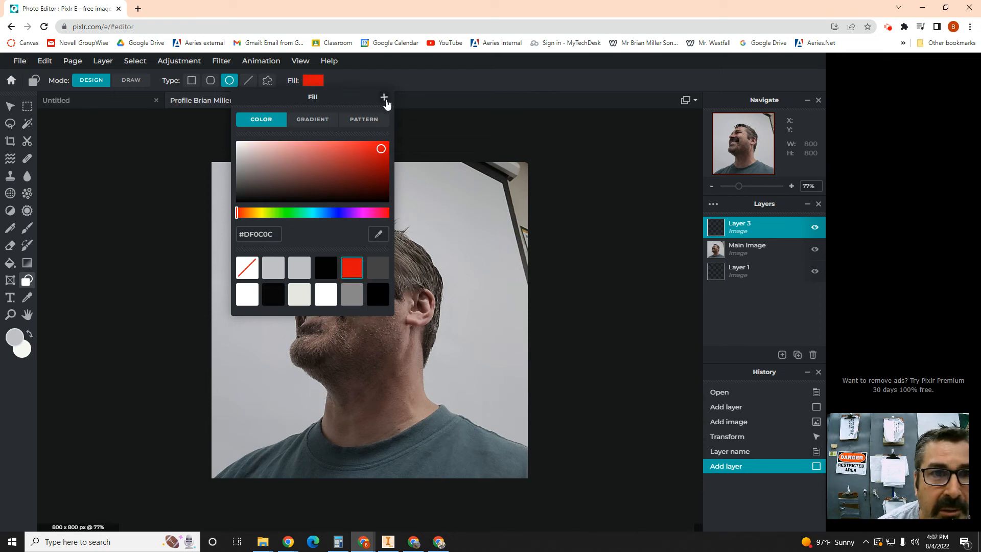
left_click(385, 98)
- Draw a trial red circle over the face and delete it
mouse_move(258, 221)
left_mouse_down()
mouse_move(313, 290)
mouse_move(368, 276)
mouse_move(453, 291)
mouse_move(267, 352)
mouse_move(335, 239)
mouse_move(362, 296)
mouse_move(351, 329)
mouse_move(332, 331)
mouse_move(423, 394)
mouse_move(406, 273)
mouse_move(444, 333)
mouse_move(423, 376)
mouse_move(333, 306)
mouse_move(373, 325)
mouse_move(445, 391)
mouse_move(401, 456)
mouse_move(388, 357)
mouse_move(432, 401)
mouse_move(471, 420)
mouse_move(466, 449)
mouse_move(432, 439)
mouse_move(405, 362)
mouse_move(483, 343)
mouse_move(405, 294)
mouse_move(416, 383)
left_mouse_up()
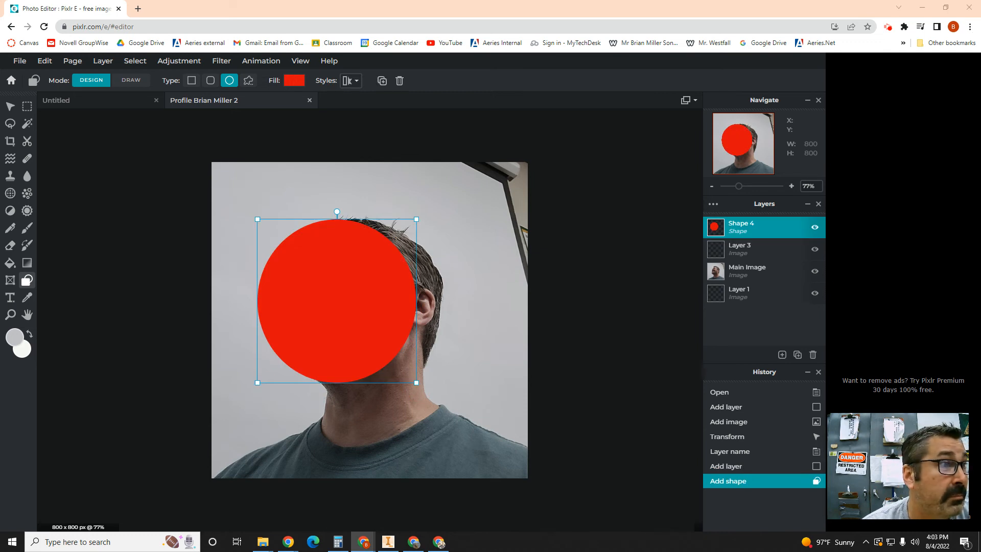
key("Delete")
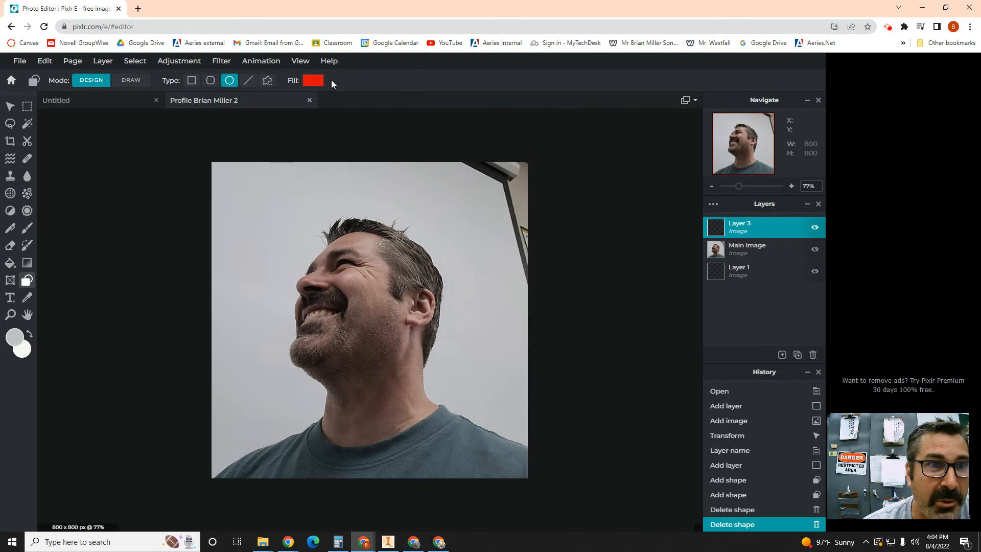
- Draw a red circle covering most of the photo and enlarge it to about 757 × 758 px
left_click_drag(226, 175, 443, 517)
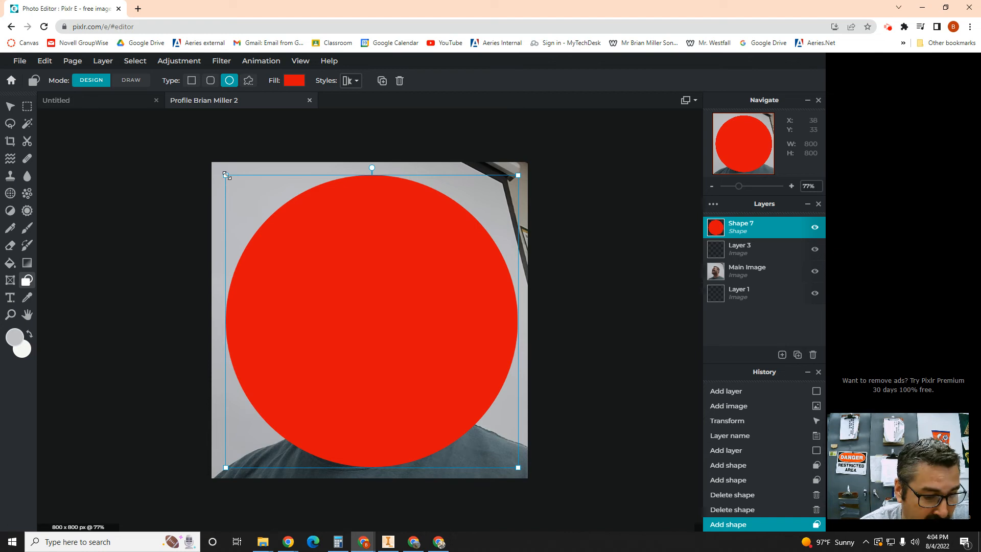
left_click_drag(225, 176, 220, 169)
left_click_drag(517, 467, 520, 469)
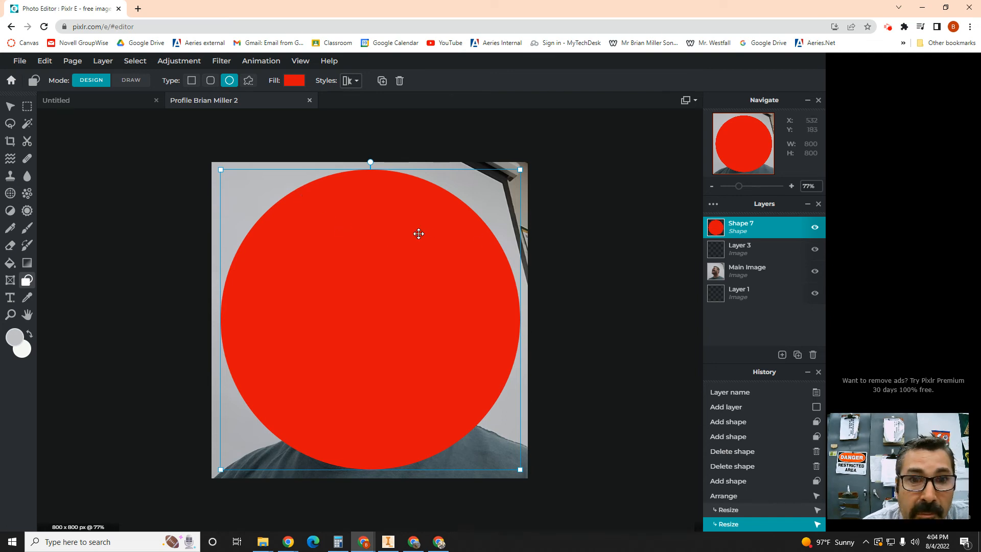
- Rasterize the red circle's shape layer
left_click(11, 108)
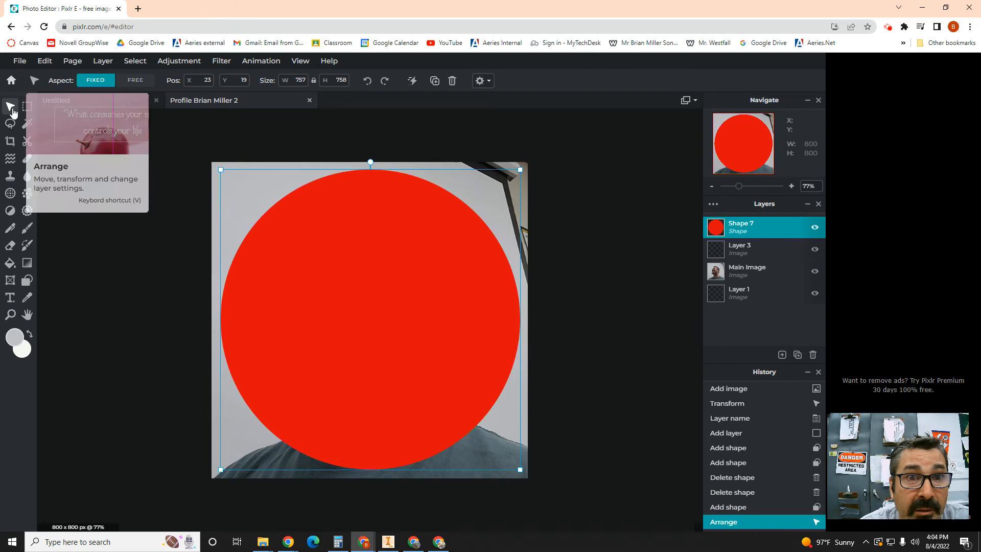
left_click(52, 164)
double_click(730, 228)
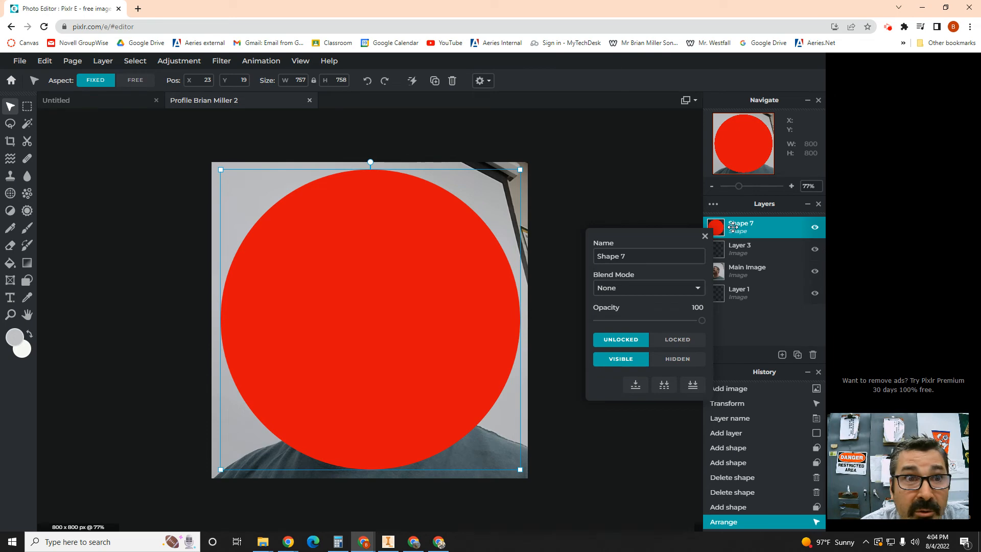
left_click(102, 61)
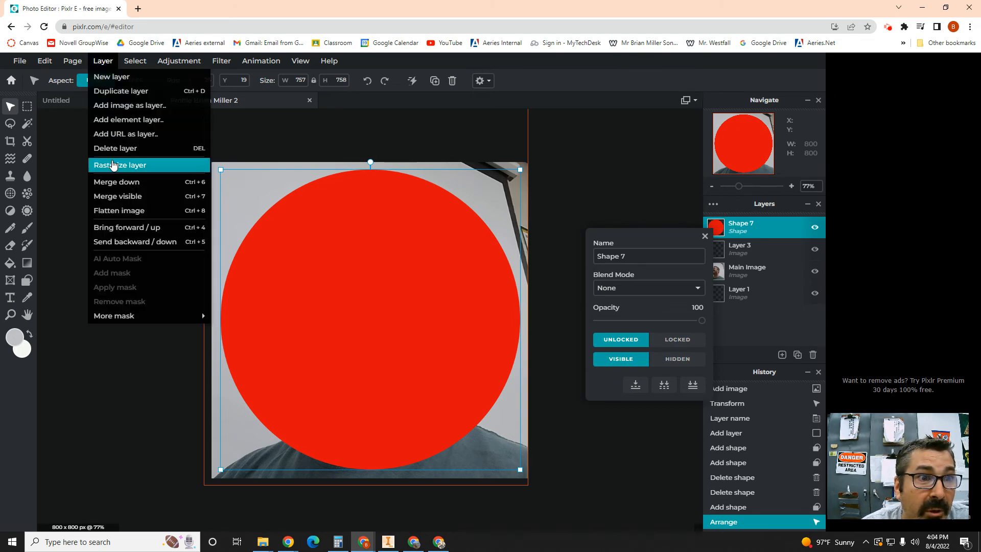
left_click(113, 165)
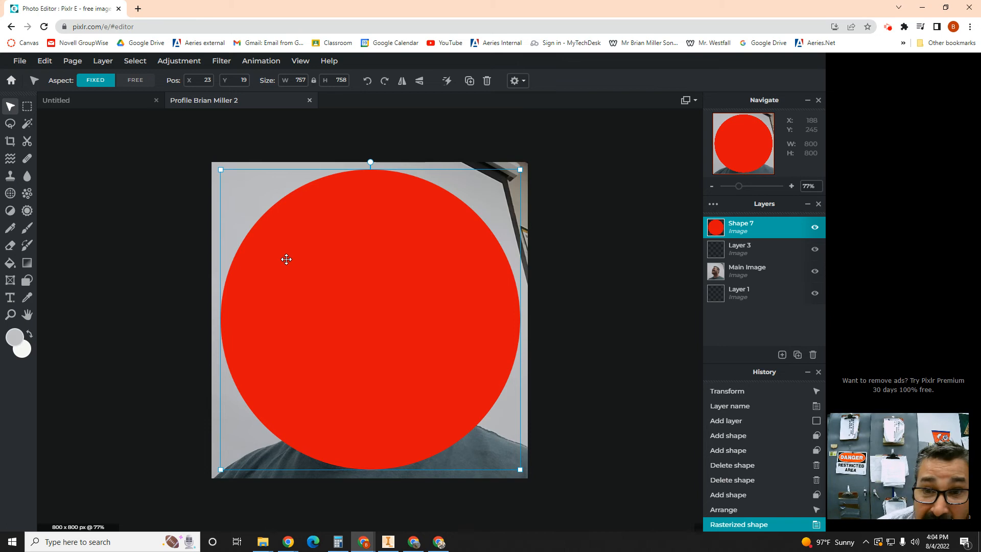
- Add a black (#010200) stroke of size 15 around the red circle
left_click(97, 63)
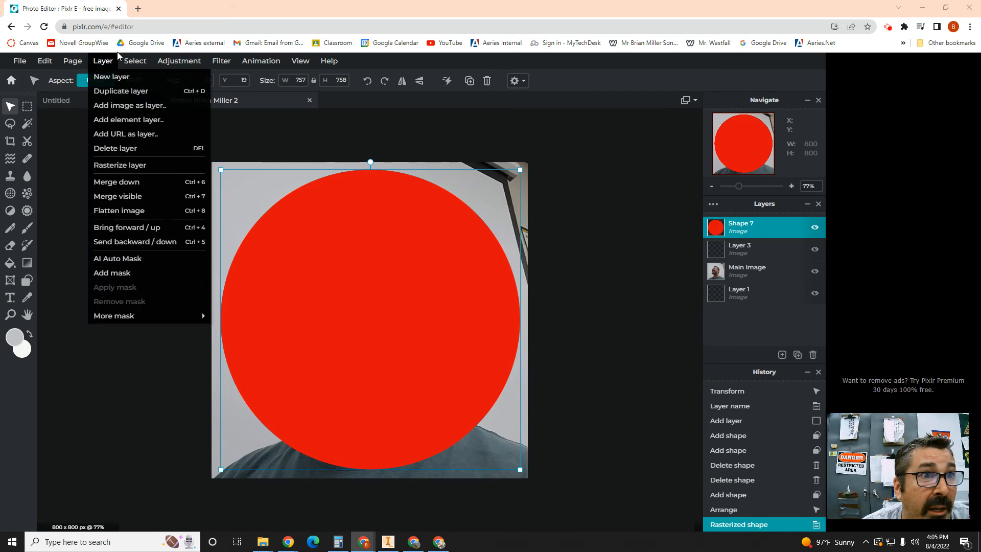
mouse_move(51, 62)
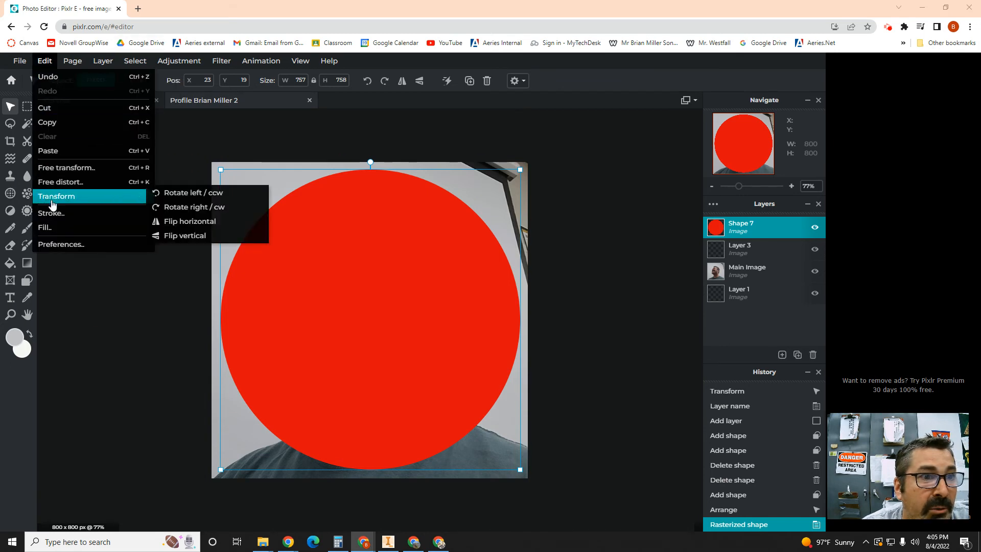
left_click(52, 214)
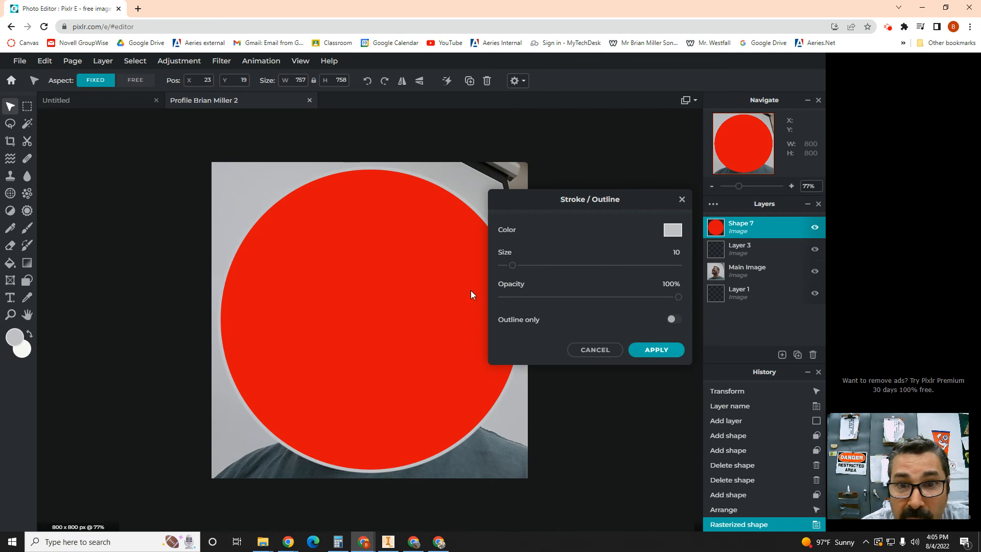
left_click(672, 231)
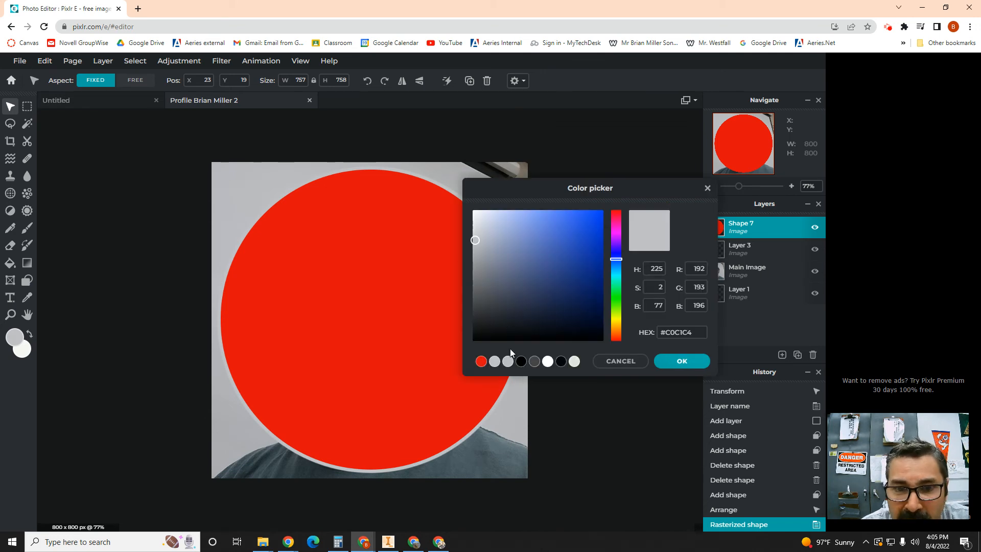
left_click(476, 338)
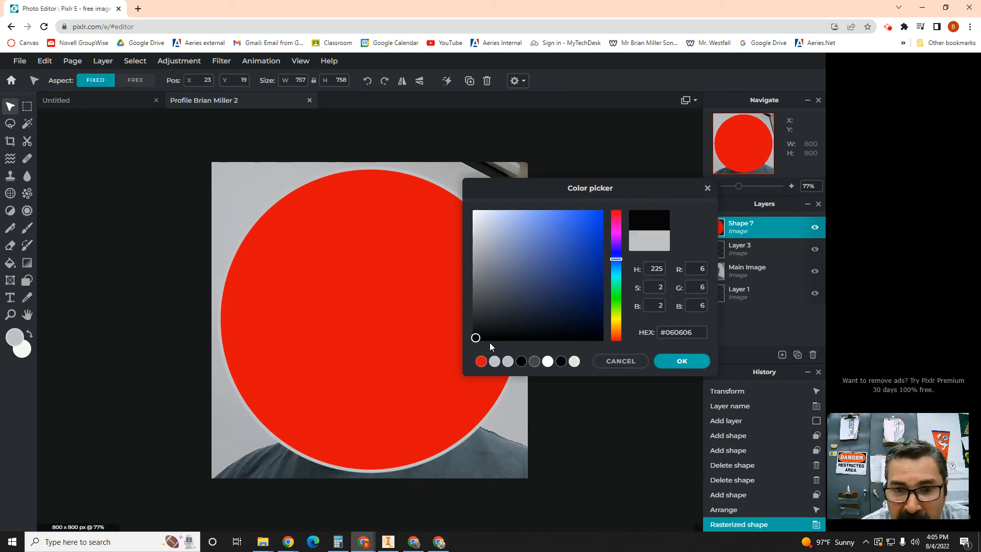
left_click(521, 362)
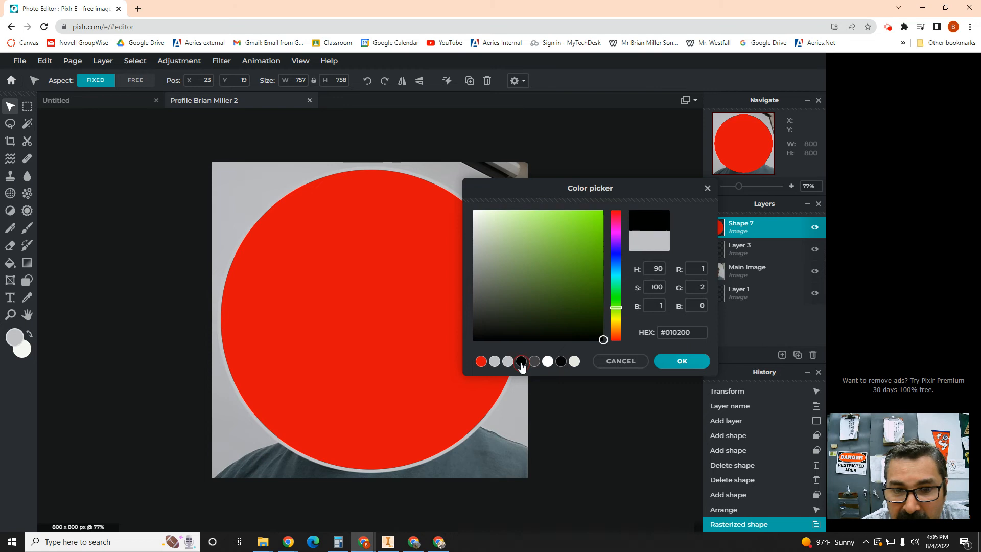
left_click(684, 363)
mouse_move(516, 271)
left_mouse_down()
mouse_move(534, 269)
mouse_move(521, 272)
left_mouse_up()
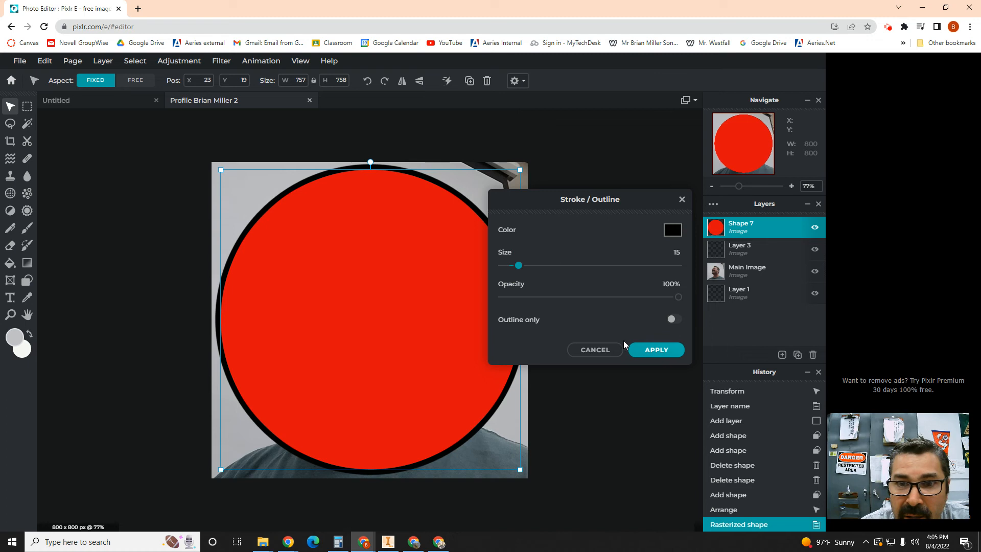
left_click(655, 350)
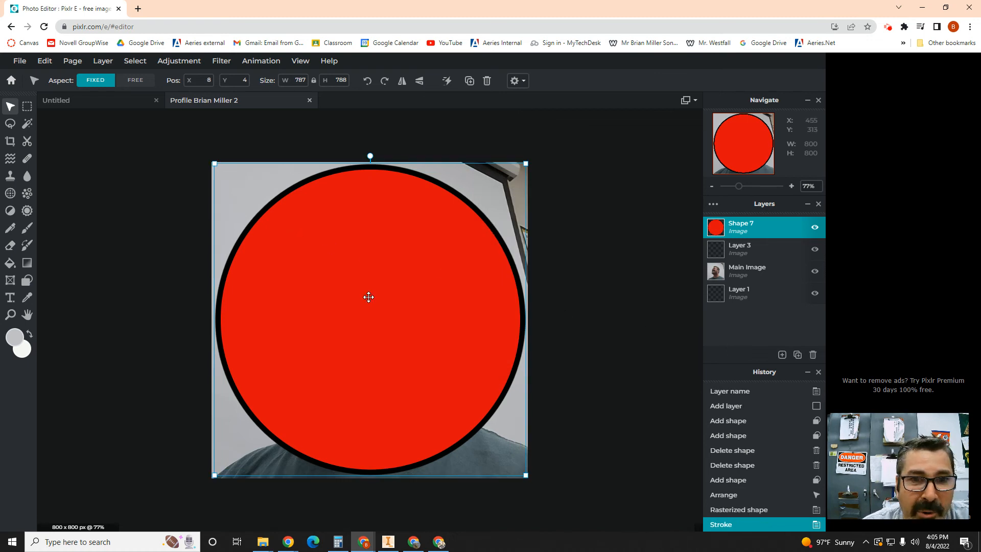
- Select the circle's red interior with the Wand, clear it to leave only the black ring, and deselect
left_click(27, 124)
left_click(300, 285)
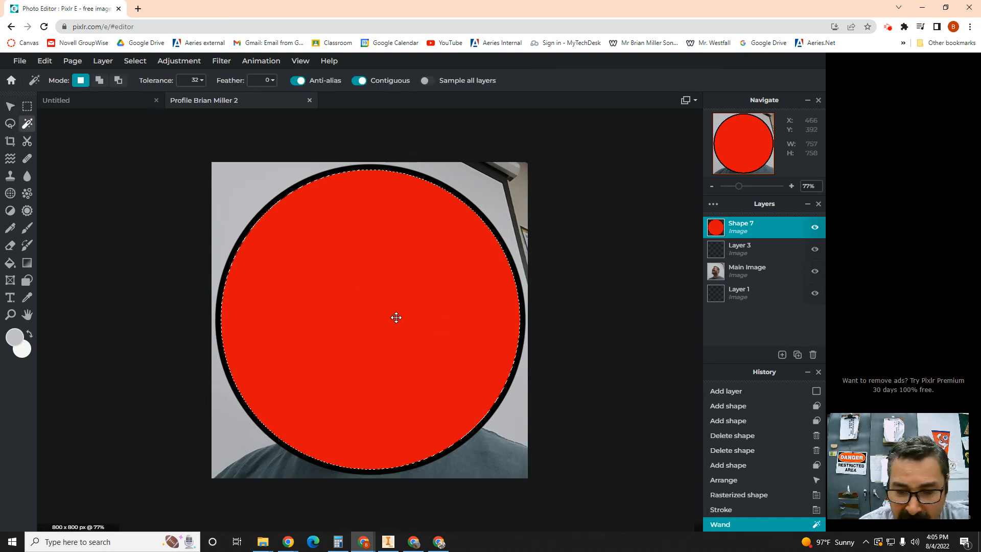
key("Delete")
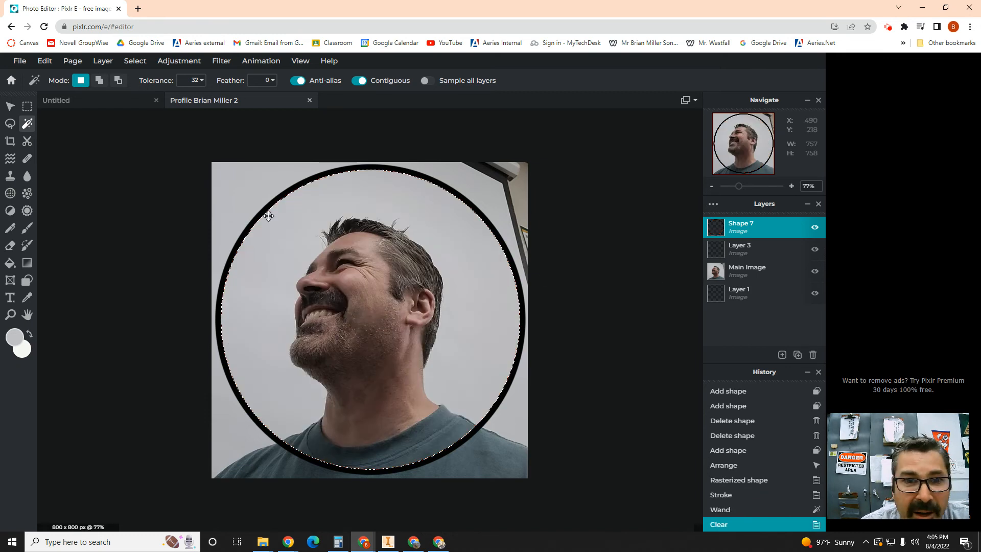
left_click(135, 61)
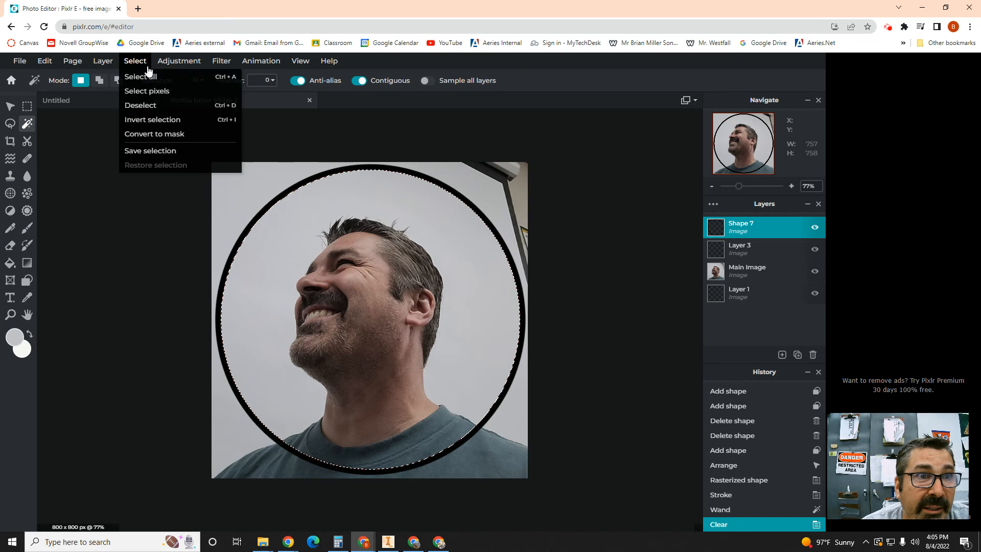
left_click(149, 105)
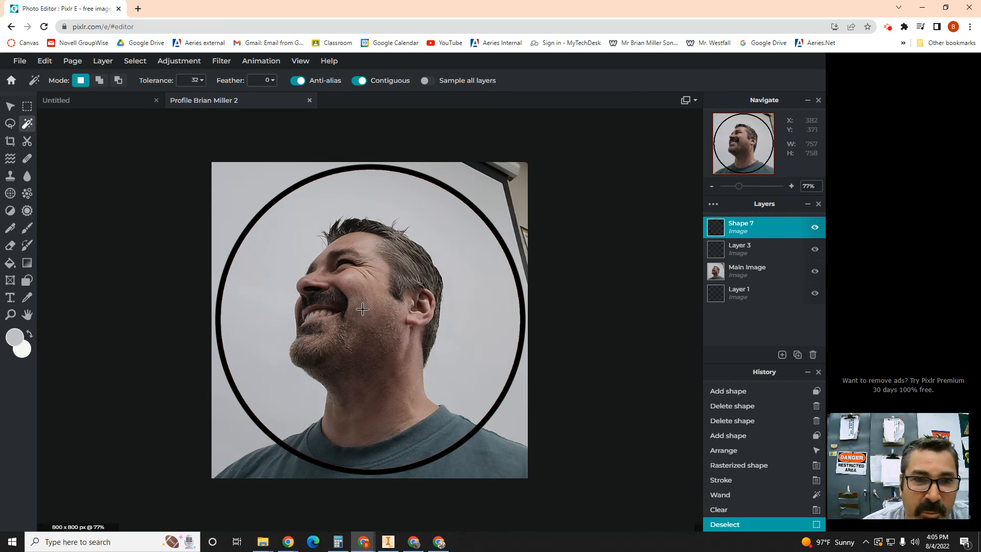
- Try repositioning the Main Image layer and enlarging it to about 919 × 1186 px within the ring, and undo the transform
left_click(751, 273)
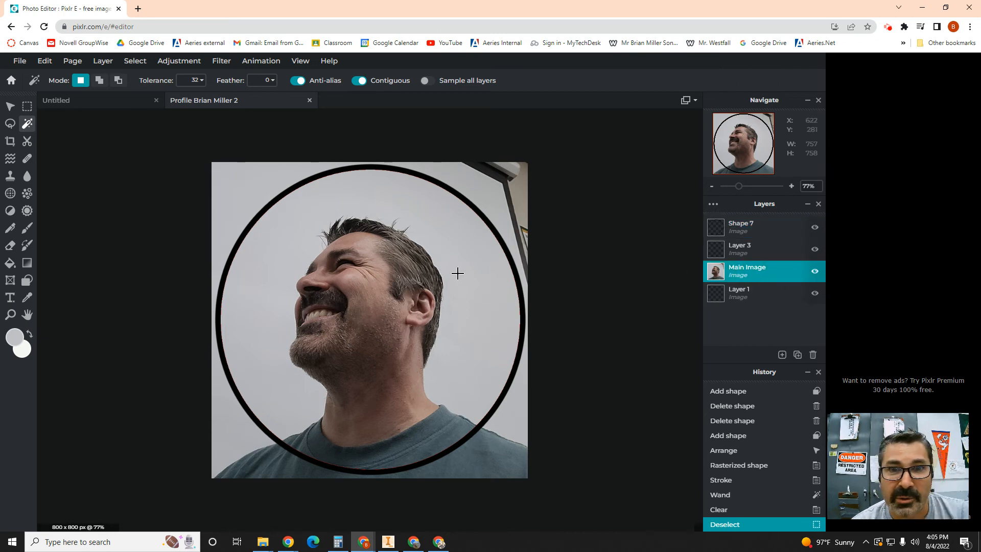
key("v")
scroll(254, 240, "up", 1)
scroll(257, 247, "down", 1)
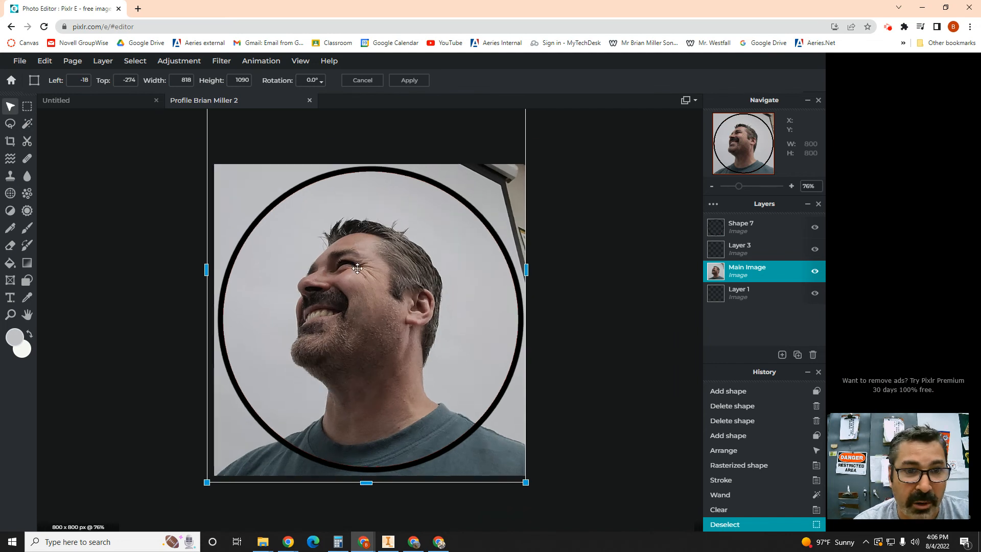
mouse_move(352, 275)
left_mouse_down()
mouse_move(329, 313)
mouse_move(357, 328)
mouse_move(370, 298)
mouse_move(352, 268)
mouse_move(352, 279)
mouse_move(359, 273)
left_mouse_up()
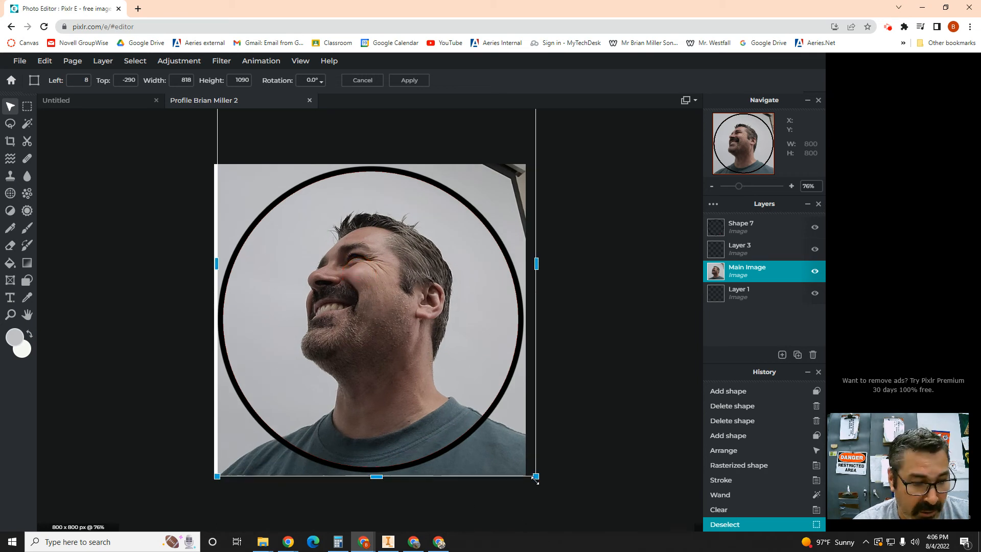
left_click_drag(534, 476, 574, 512)
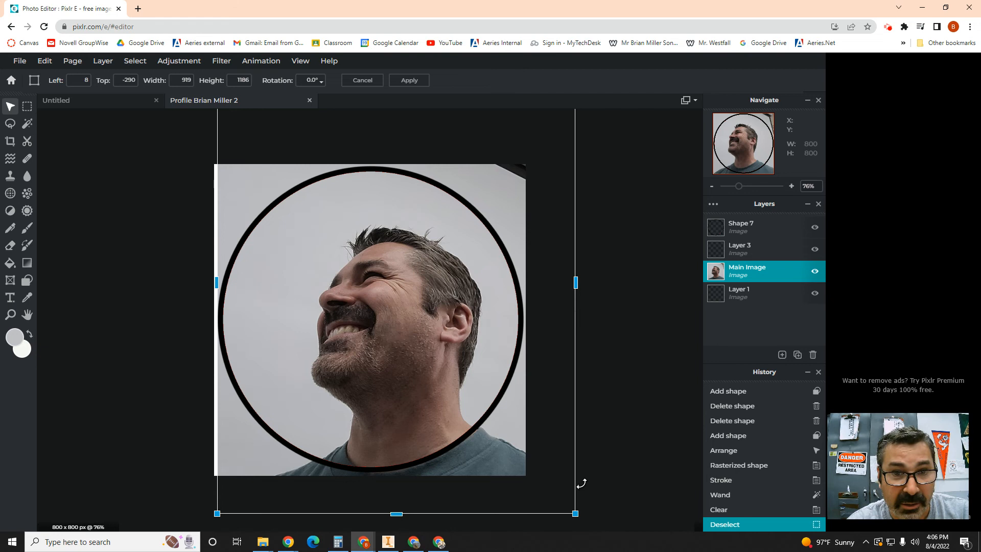
key("Return")
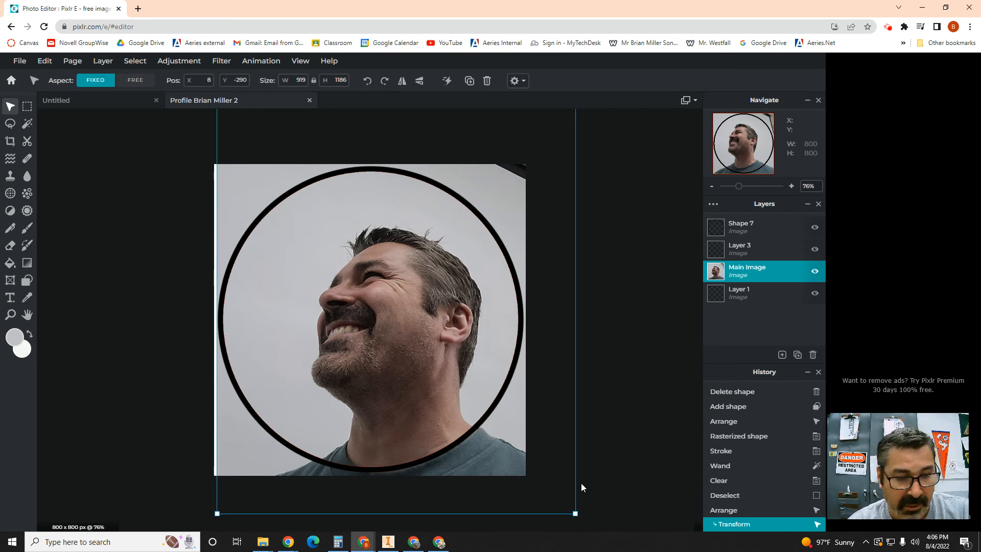
key("ctrl+z")
key("ctrl+z")
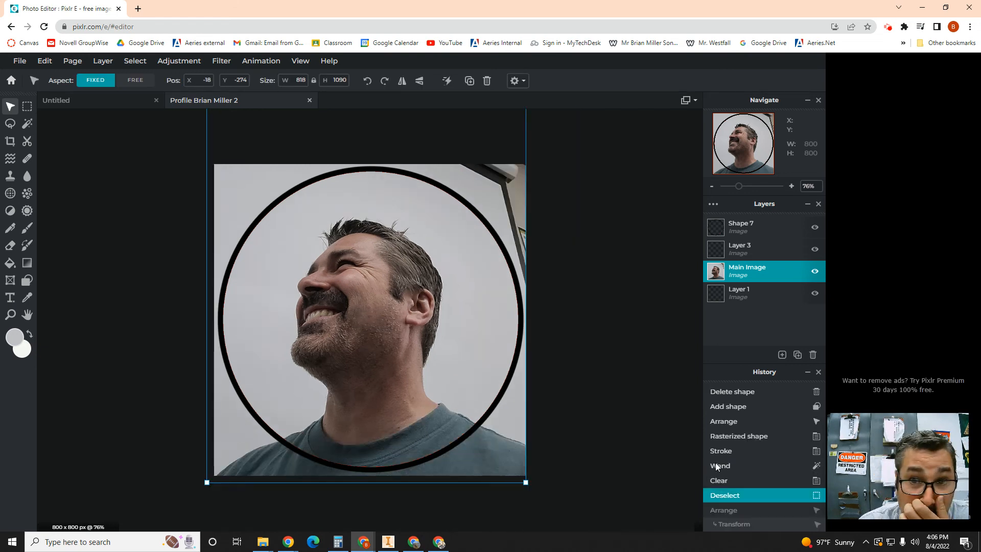
- Toggle the visibility of the black ring's layer, Shape 7, and leave it hidden
left_click(815, 228)
left_click(815, 228)
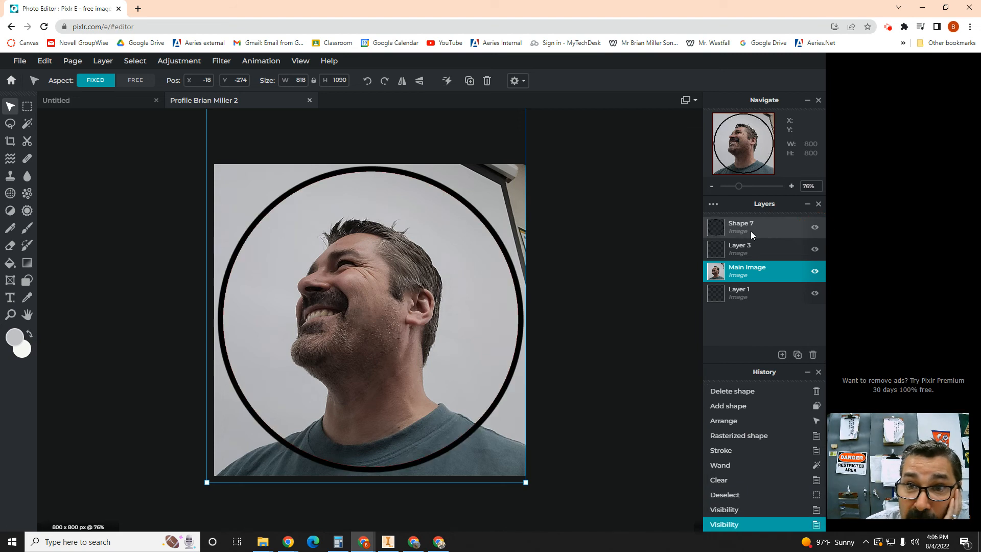
left_click(815, 227)
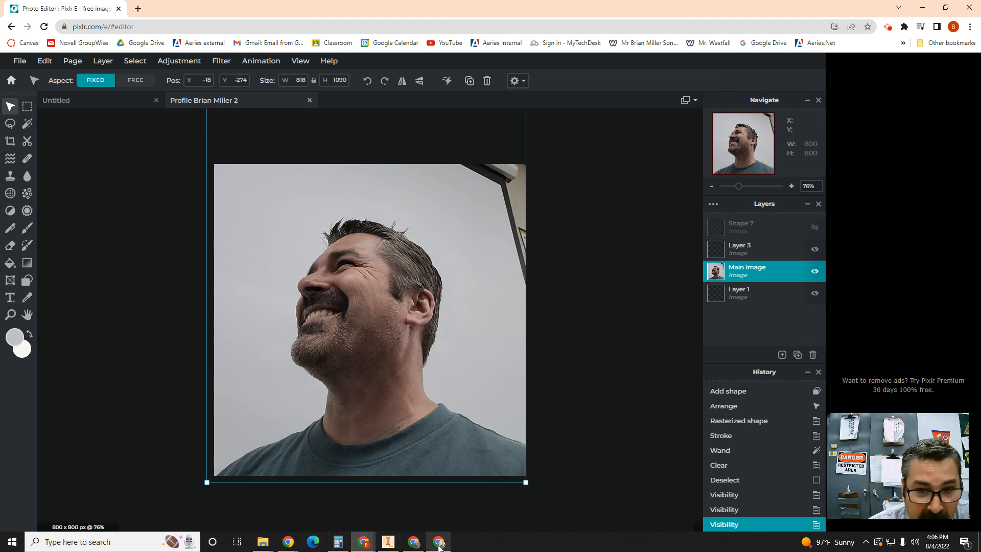
- Switch to the Google Slides presentation, show the "Clean up your picture" slide full screen, and return to Pixlr
mouse_move(440, 545)
mouse_move(359, 548)
left_click(257, 496)
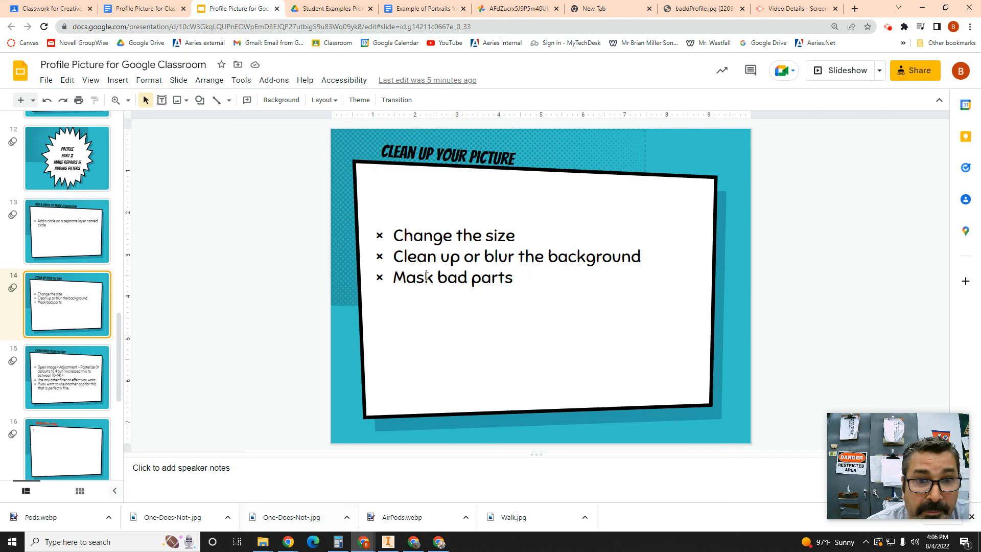
left_click(847, 74)
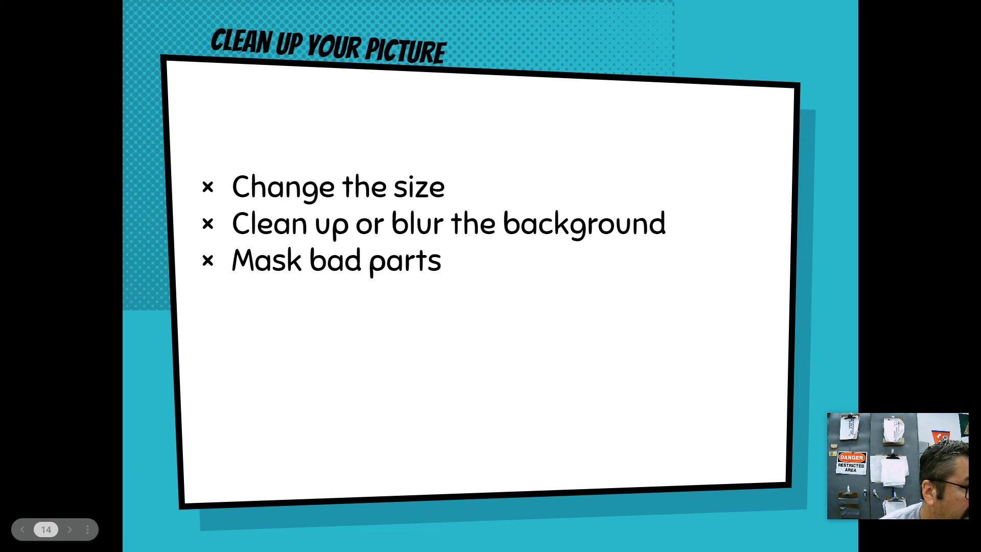
key("alt+Tab")
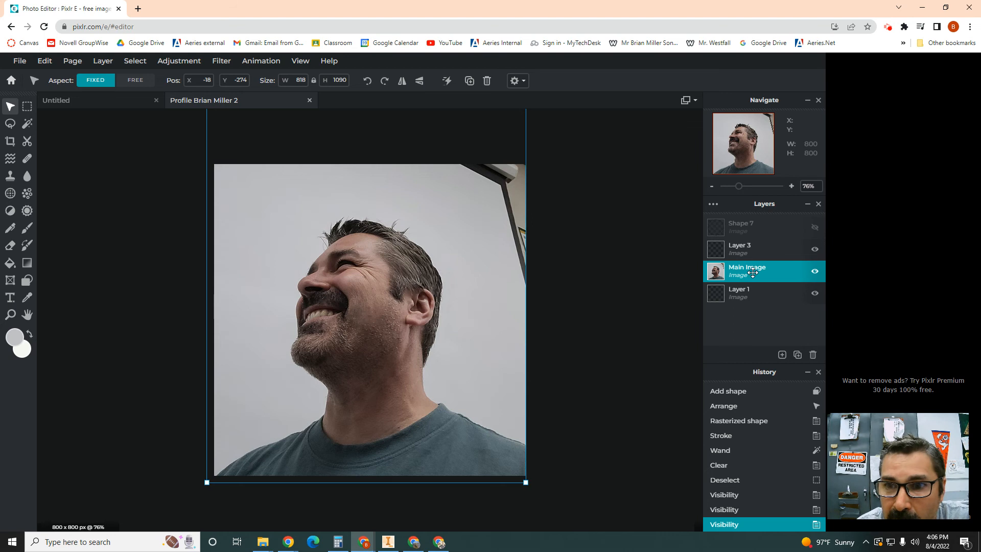
- Duplicate the Main Image layer and sample the light grey wall colour beside the dark beam in the photo
left_click(797, 356)
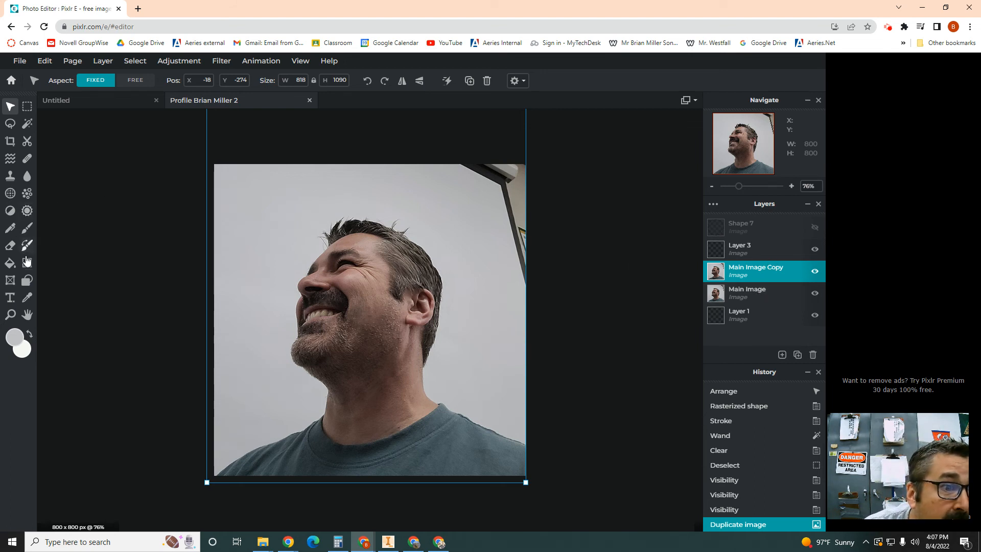
left_click(27, 299)
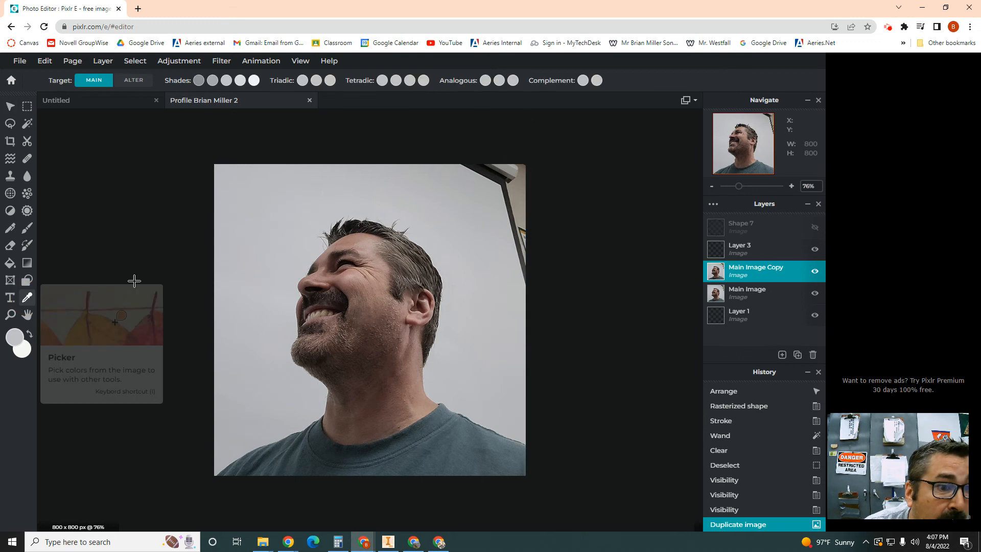
left_click(500, 192)
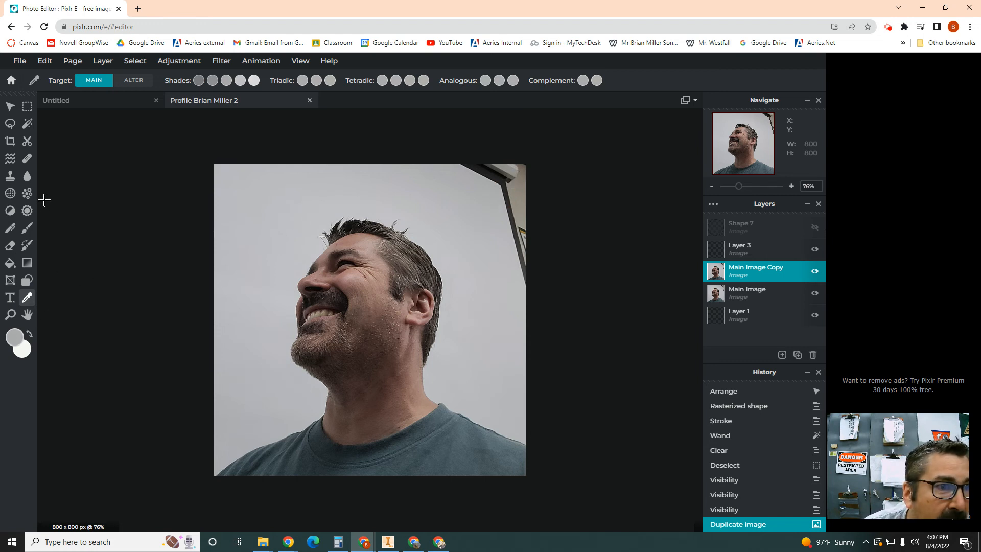
- Paint over the dark beam and ceiling corner at the photo's upper right with a size 40 brush on Main Image Copy
left_click(28, 228)
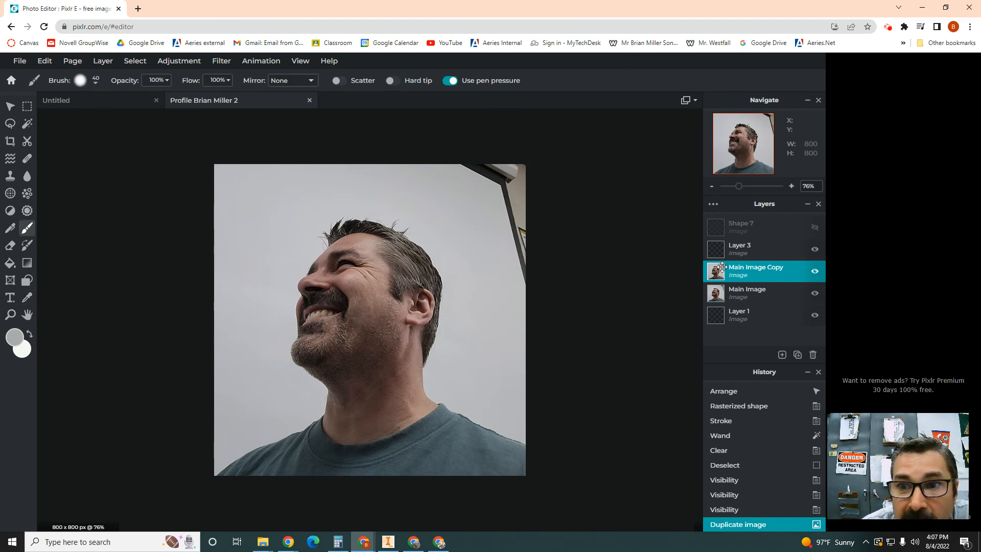
mouse_move(522, 280)
left_mouse_down()
mouse_move(518, 233)
mouse_move(521, 280)
mouse_move(522, 194)
left_mouse_up()
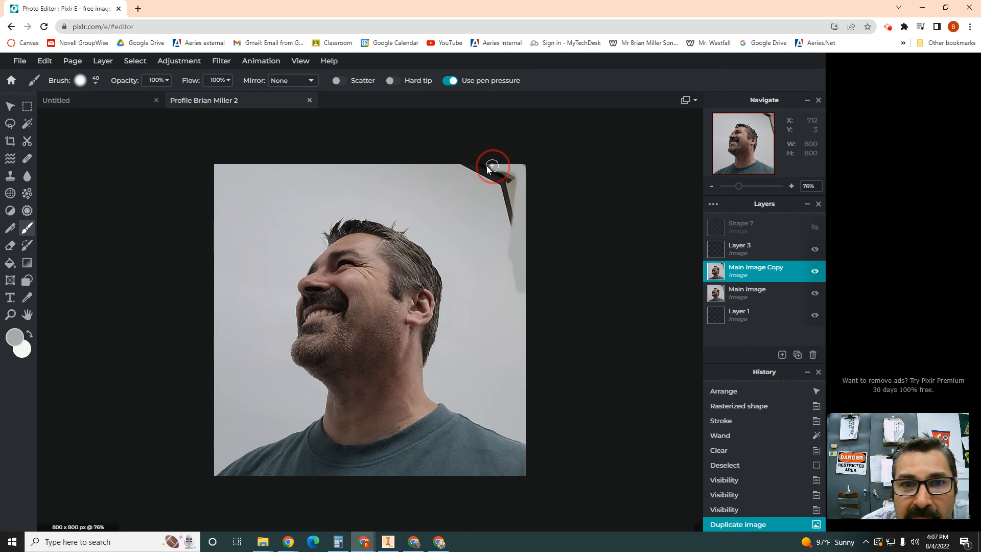
left_click_drag(461, 164, 516, 169)
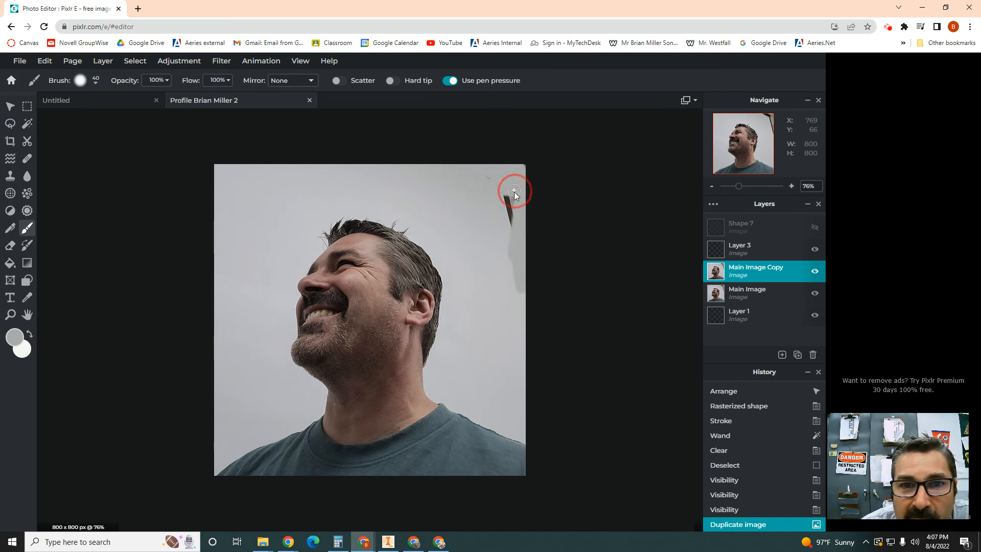
left_click_drag(513, 225, 484, 173)
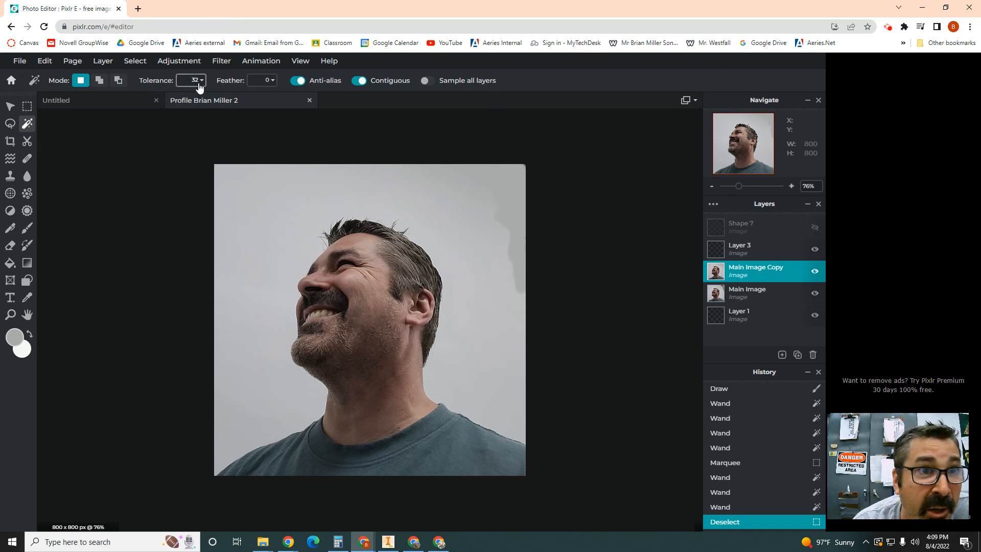
- Select the grey background around the man with the Wand, apply a rightward Radial blur with amount 3, and deselect
left_click(250, 185)
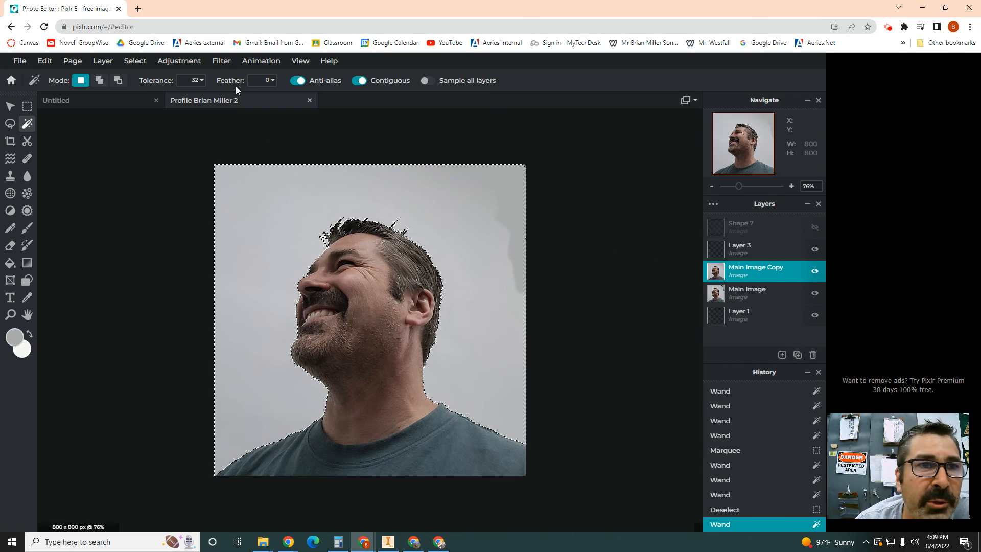
left_click(221, 61)
mouse_move(231, 93)
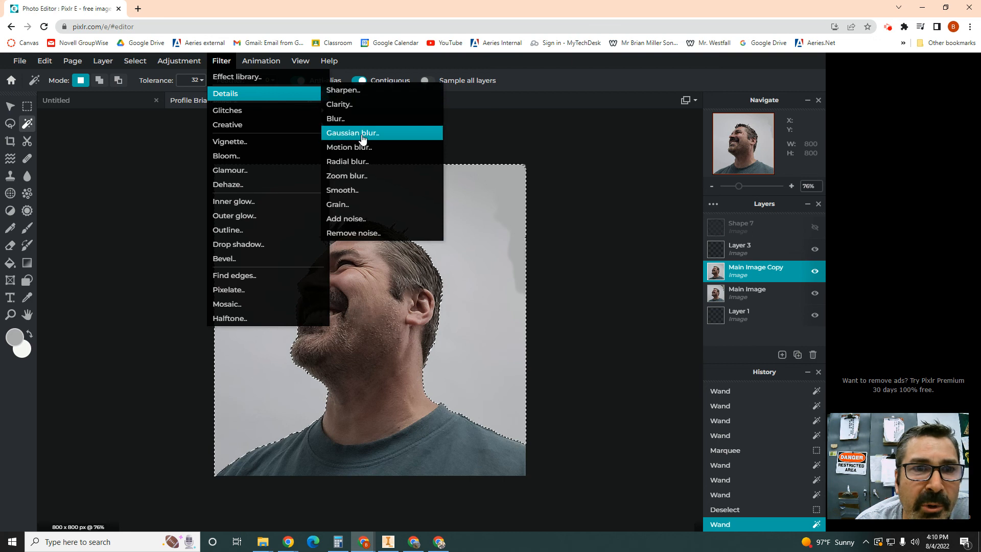
left_click(366, 161)
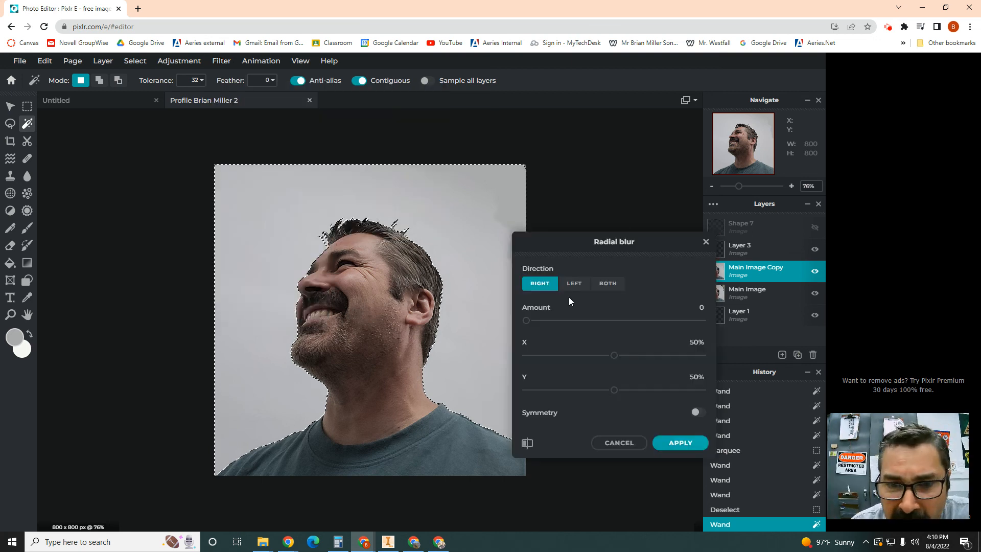
mouse_move(526, 320)
left_mouse_down()
mouse_move(551, 324)
mouse_move(532, 321)
left_mouse_up()
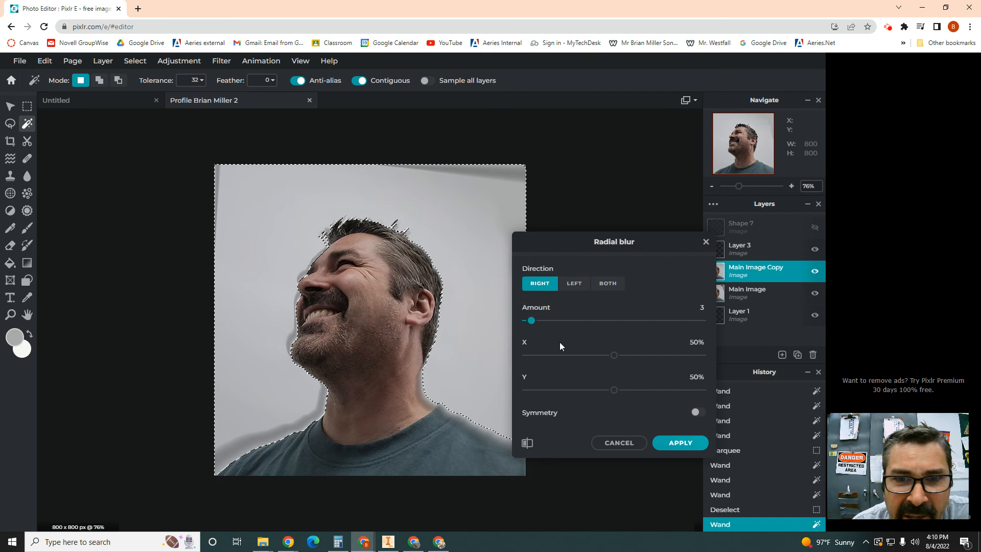
left_click(680, 443)
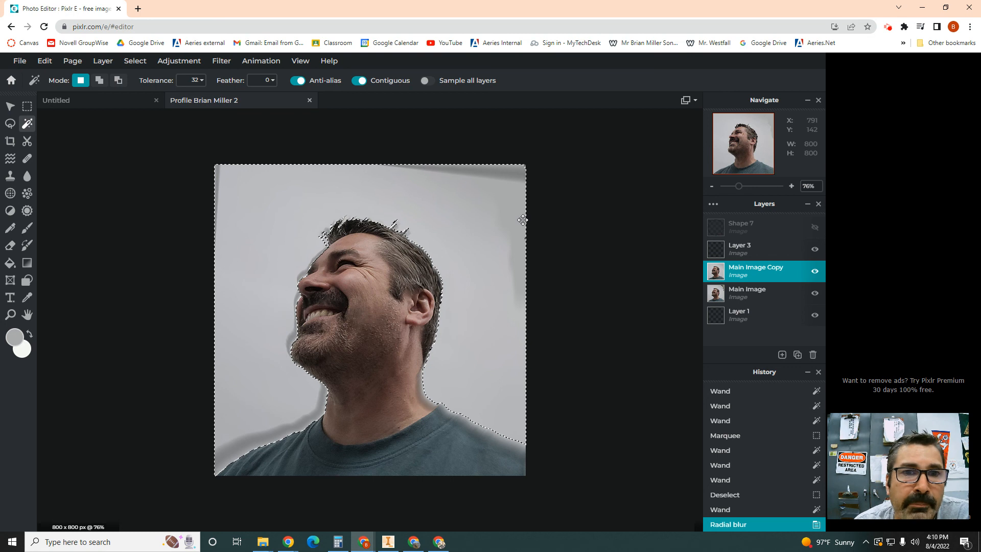
left_click(135, 61)
left_click(152, 106)
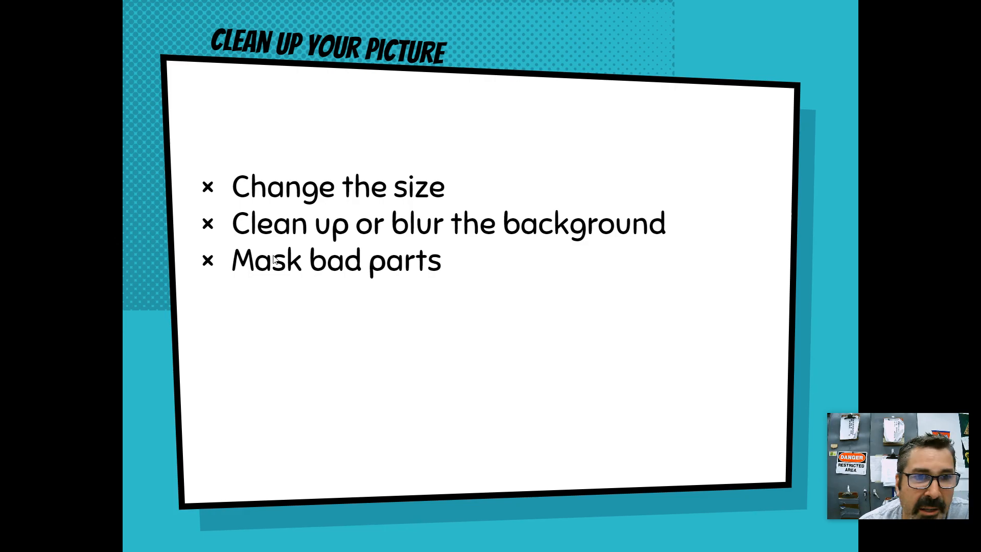
- Advance the presentation to the "Cartoonize your picture" slide and return to Pixlr
left_click(348, 283)
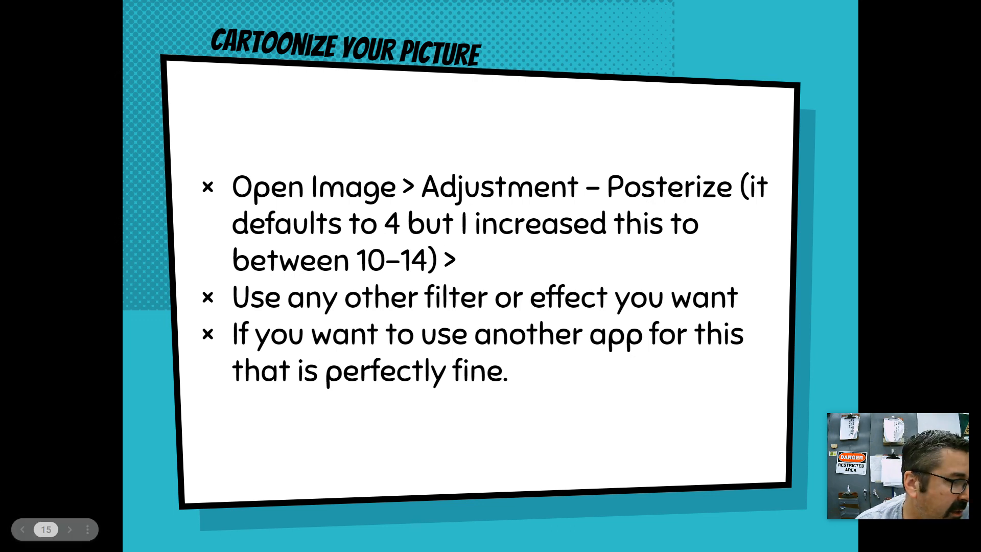
key("alt+Tab")
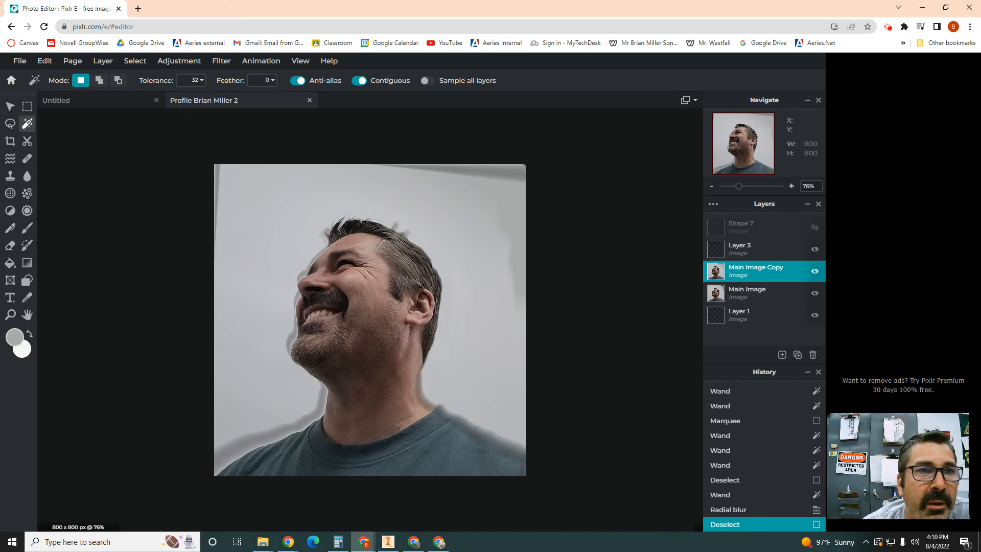
- Posterize Main Image Copy to 4 colors, and hide and show the layer to compare it with the original photo
left_click(179, 64)
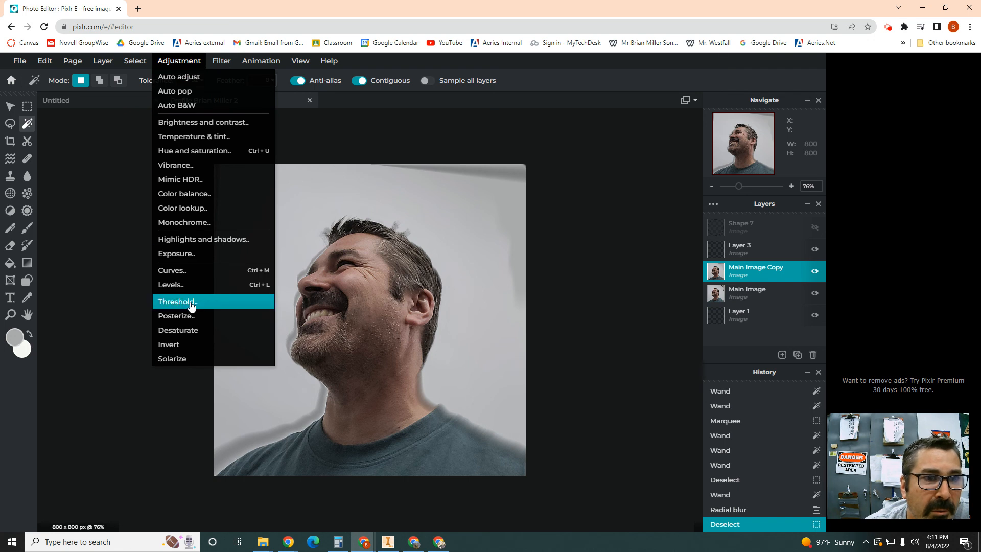
left_click(187, 316)
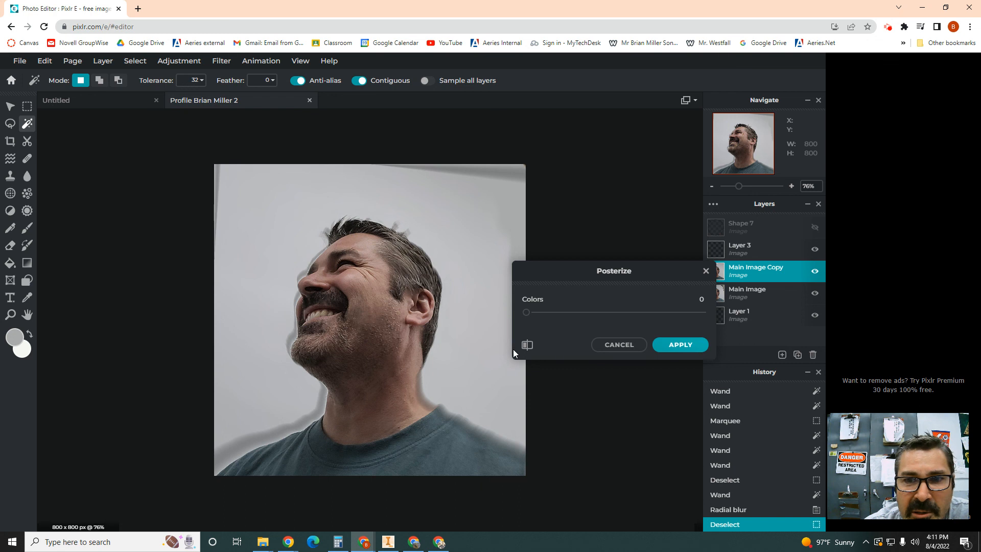
left_click(527, 317)
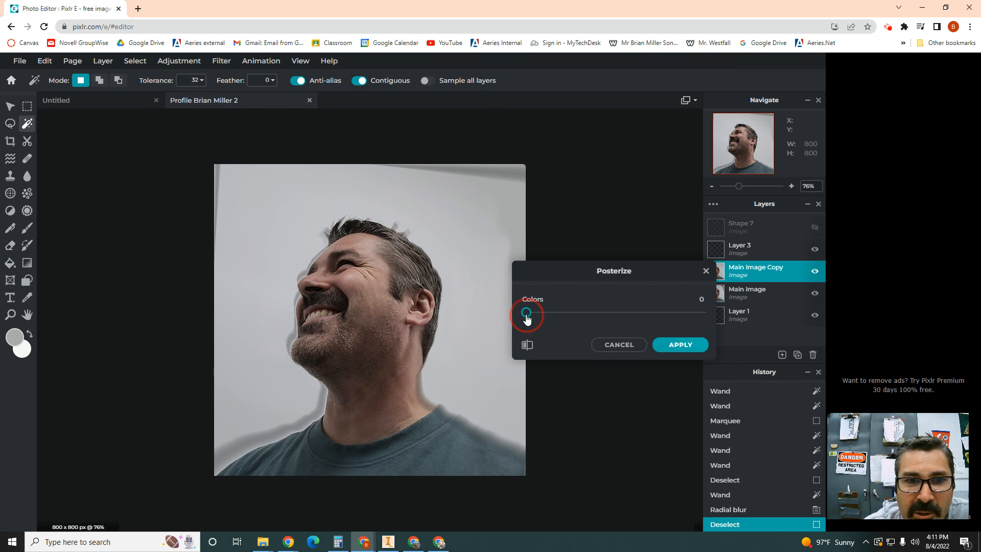
left_click_drag(526, 318, 552, 320)
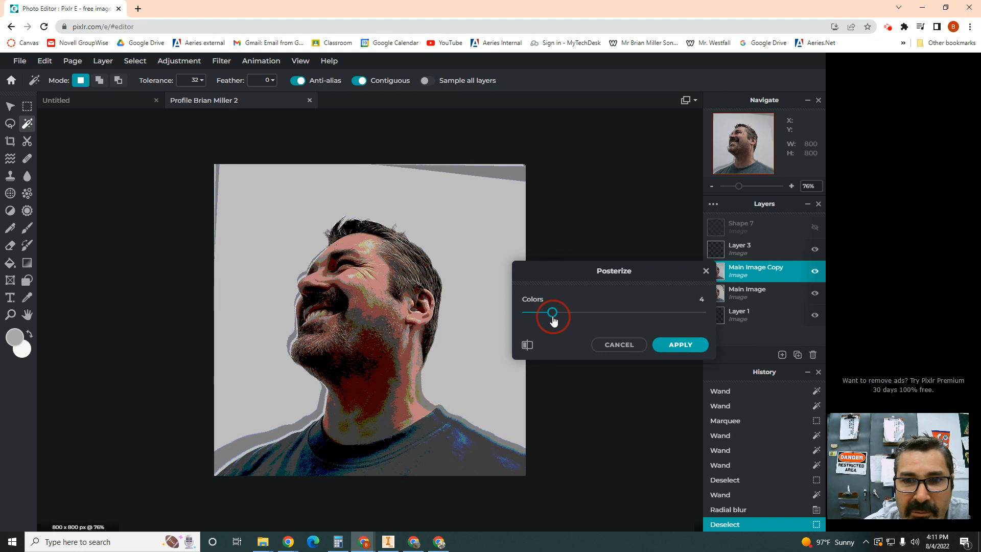
mouse_move(554, 320)
left_mouse_down()
mouse_move(563, 319)
mouse_move(555, 317)
left_mouse_up()
left_click(687, 348)
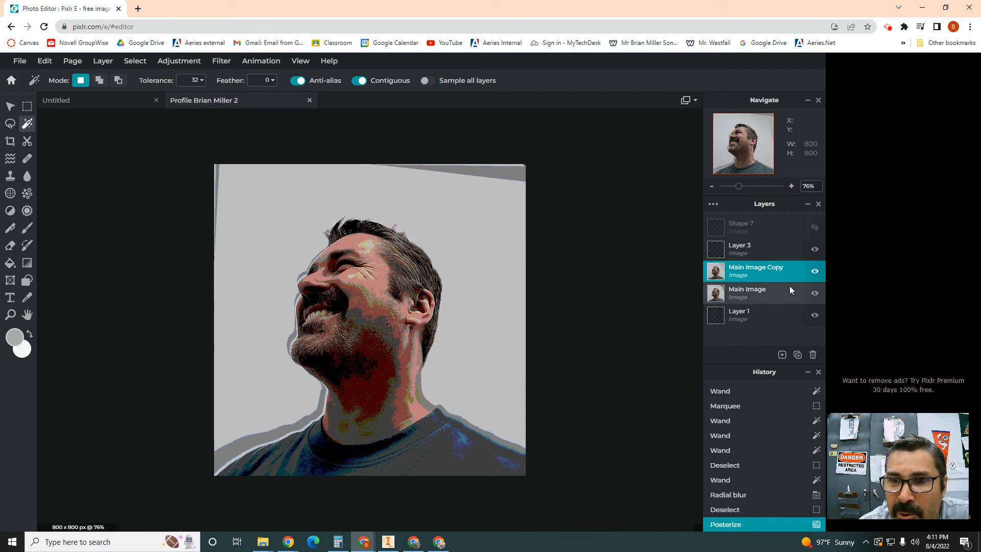
left_click(815, 271)
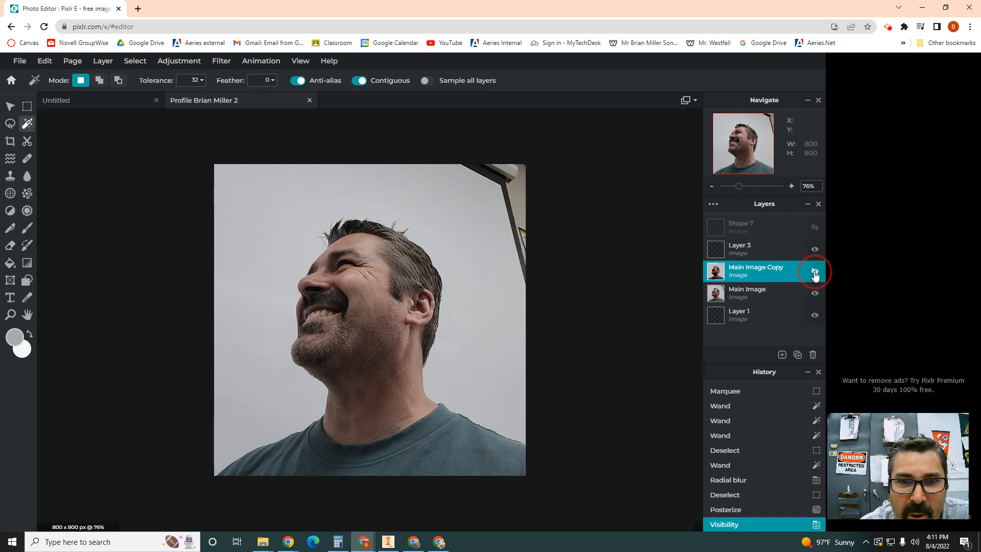
left_click(815, 272)
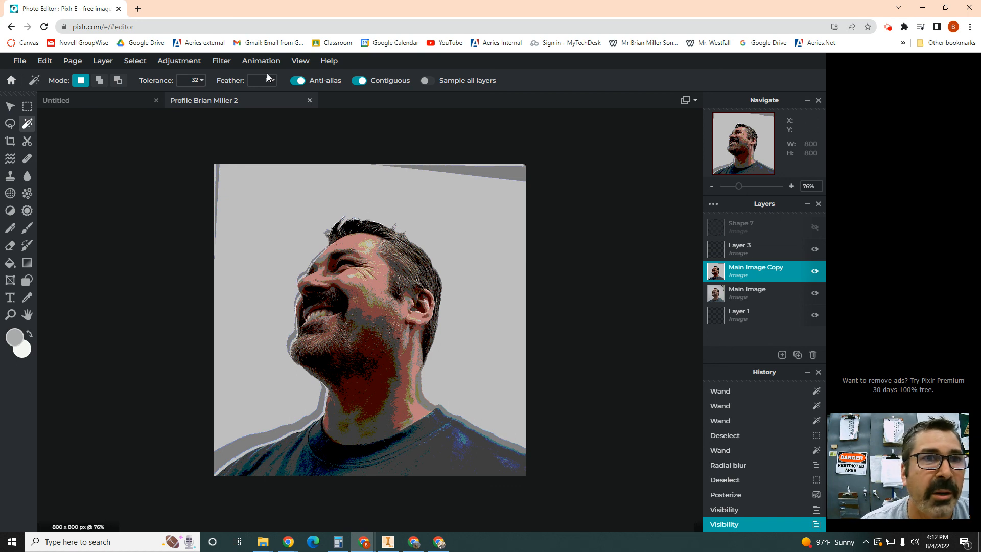
left_click(221, 61)
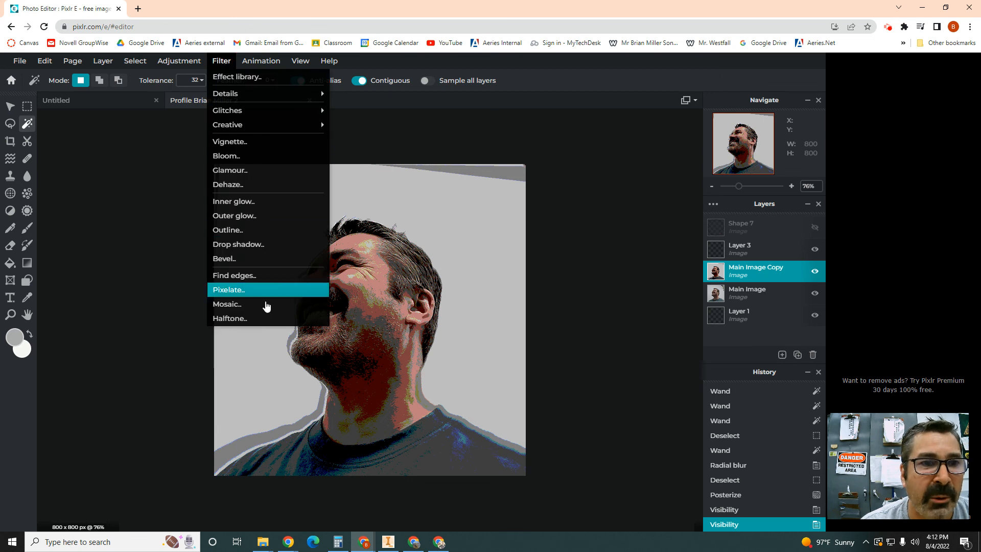
mouse_move(274, 116)
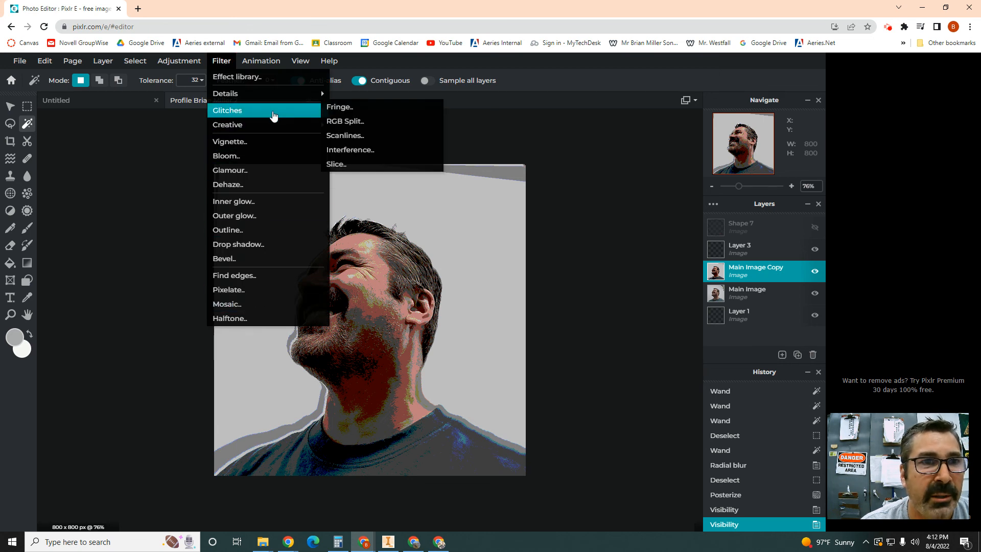
left_click(147, 217)
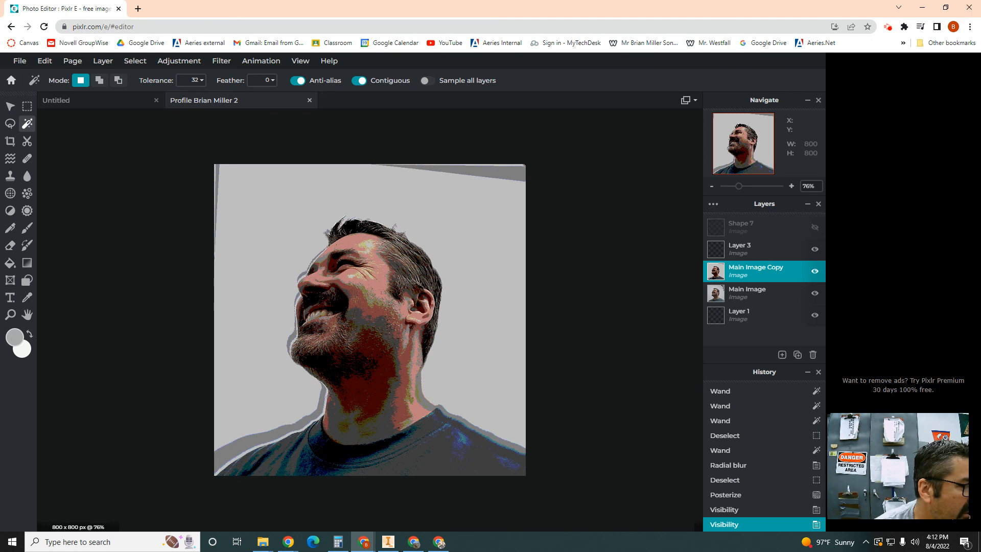
- Switch to the Google Slides presentation and advance to the "Profile Part 3 Add to Classroom and Get Points" slide
key("alt+Tab")
left_click(357, 269)
left_click(357, 269)
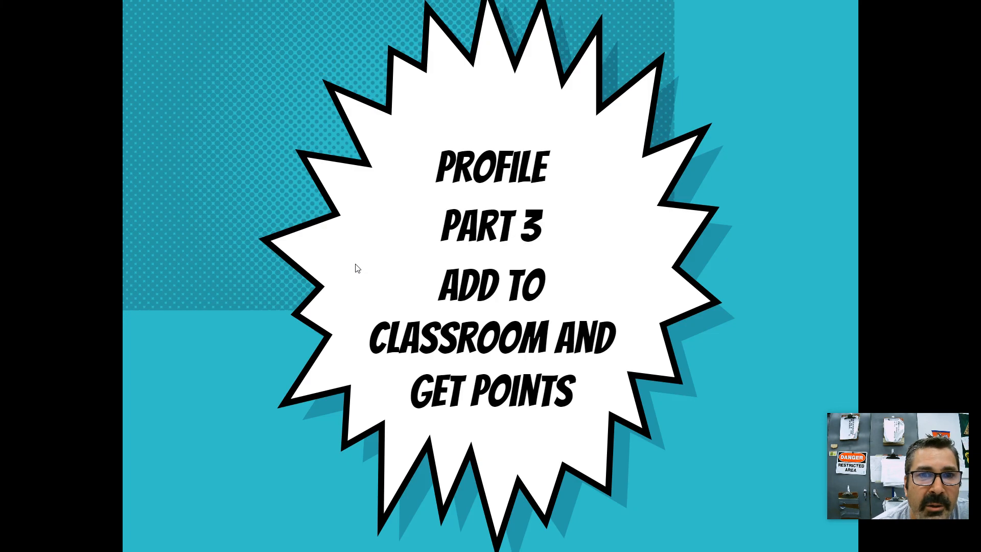